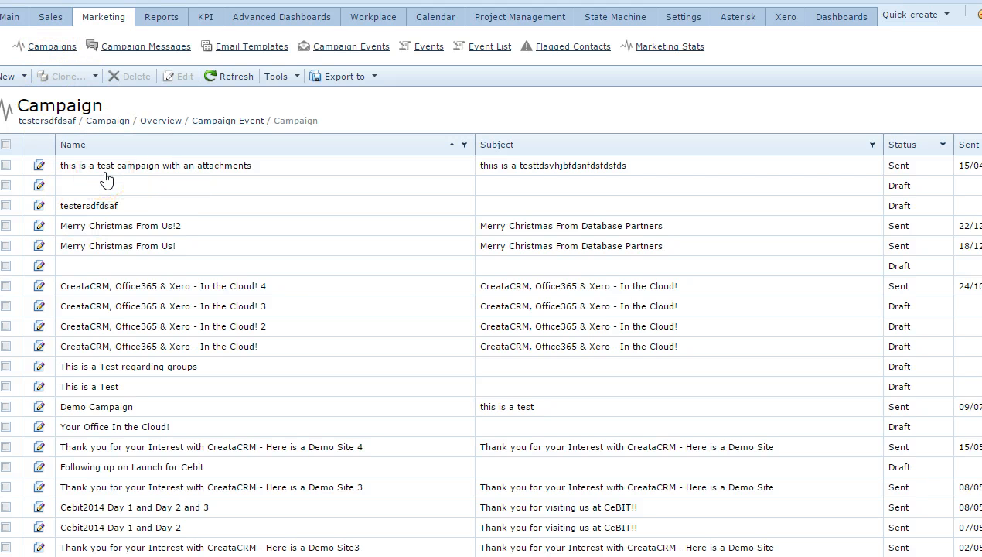
- Create a new campaign named "This is a test Campaign" with the subject "This is a test email"
{"action": "left_click", "coordinate": [24, 79]}
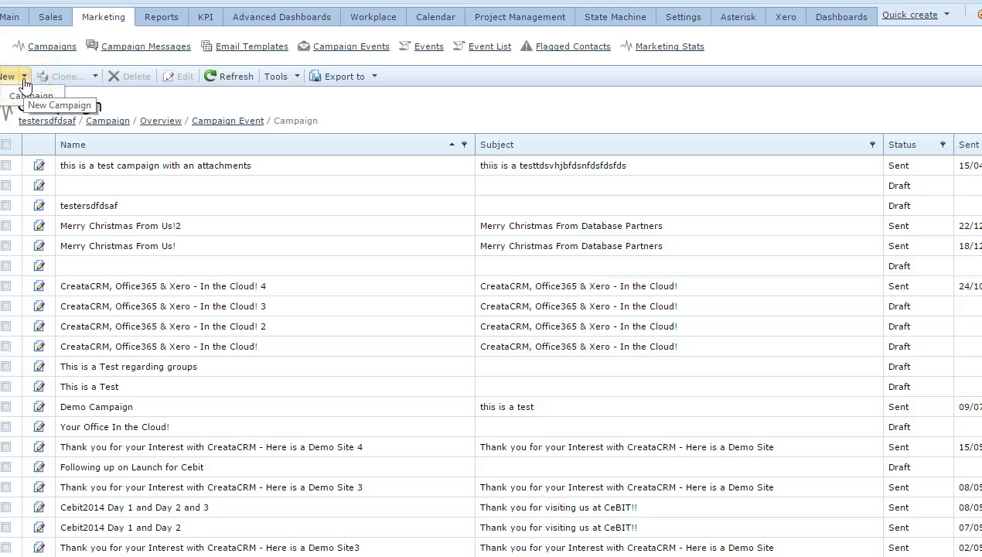
{"action": "left_click", "coordinate": [23, 96]}
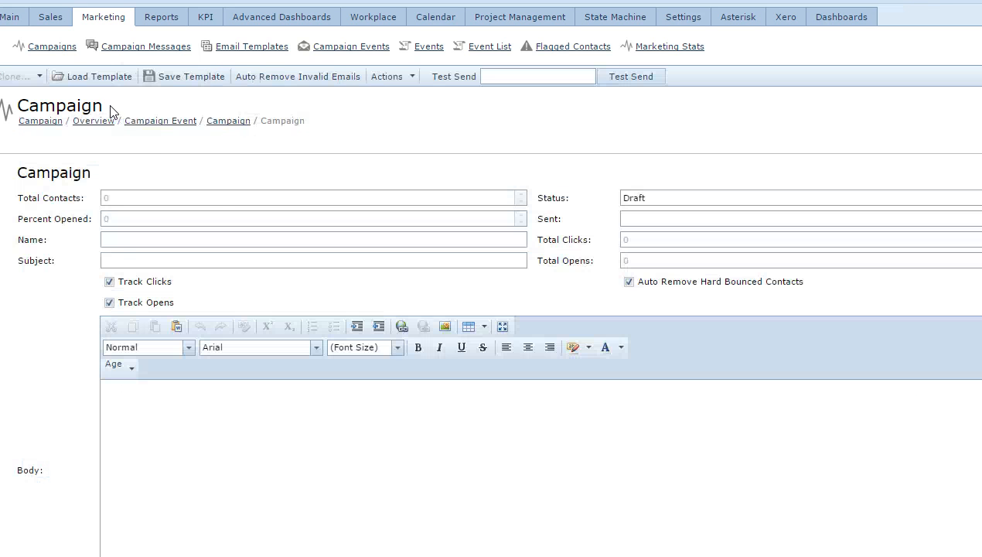
{"action": "left_click", "coordinate": [159, 240]}
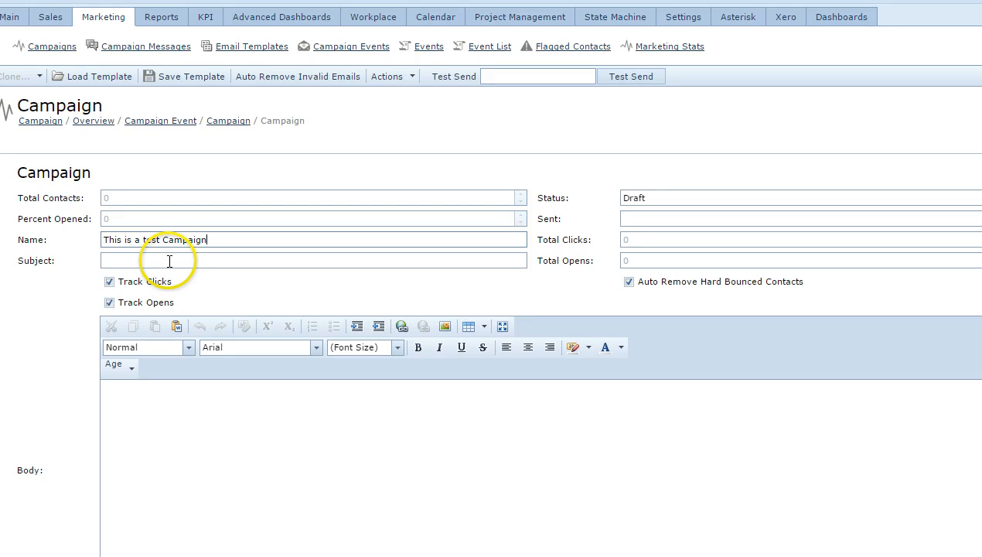
{"action": "left_click", "coordinate": [170, 261]}
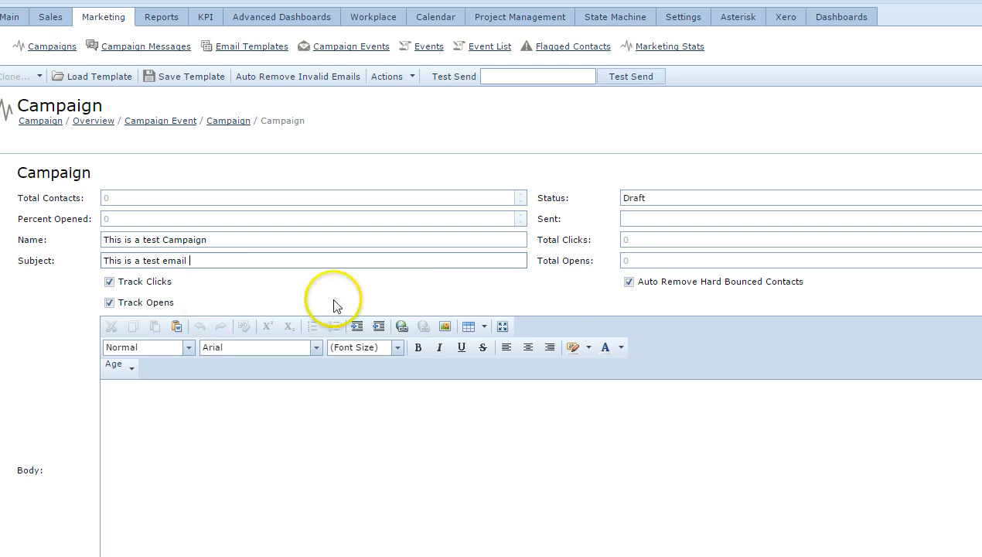
- Examine the Total Clicks and Total Opens fields, the body editor and the rest of the campaign form
{"action": "left_click", "coordinate": [617, 241]}
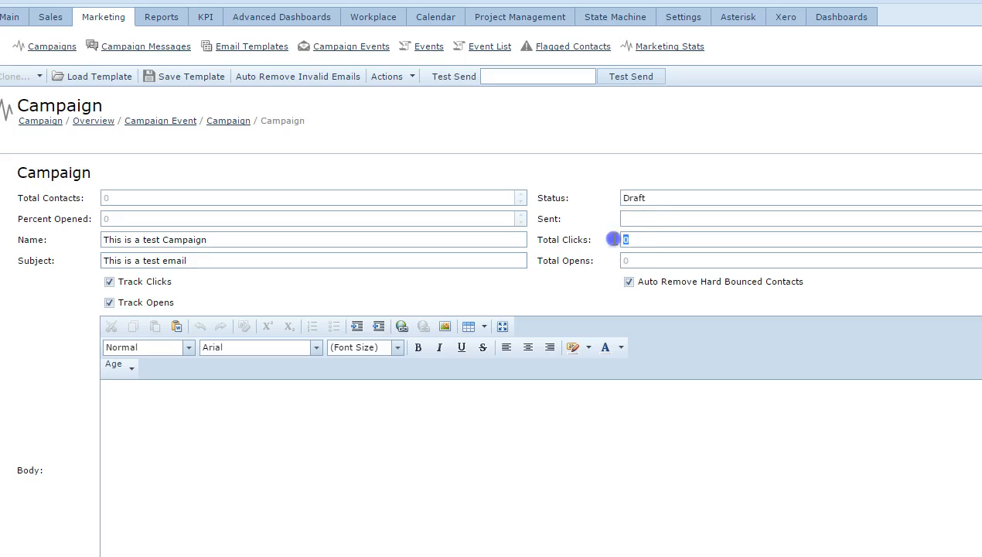
{"action": "left_click", "coordinate": [604, 259]}
{"action": "scroll", "coordinate": [611, 410], "scroll_direction": "down", "scroll_amount": 1}
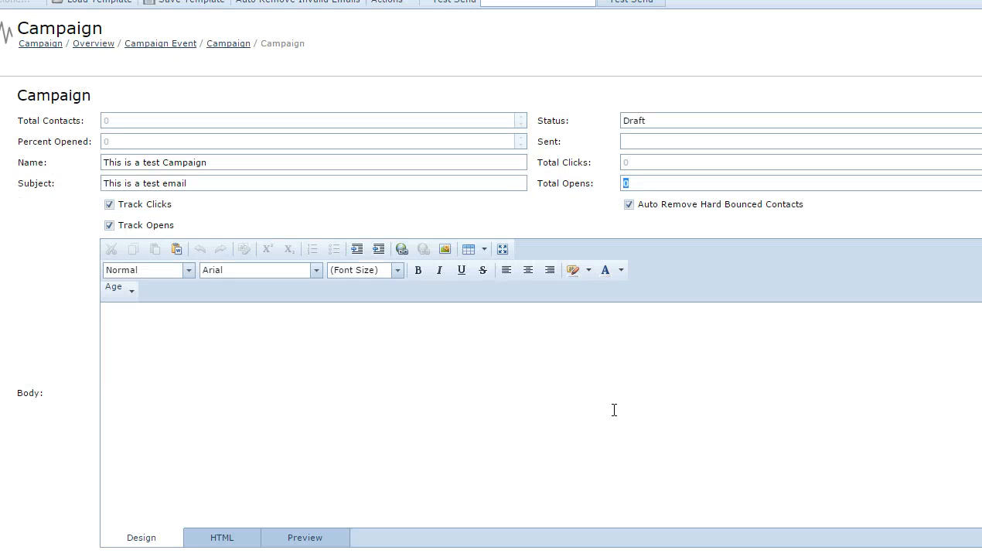
{"action": "left_click", "coordinate": [472, 416]}
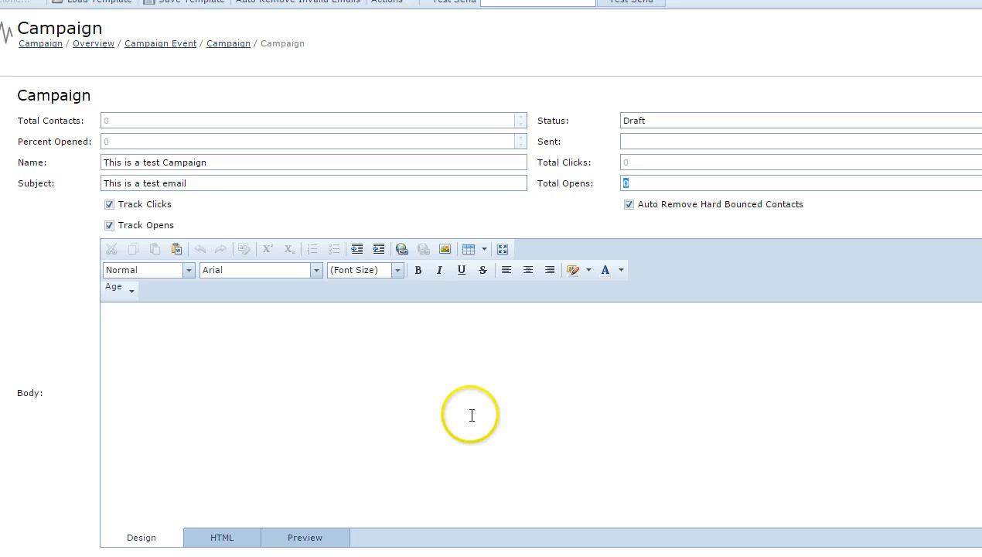
{"action": "scroll", "coordinate": [473, 415], "scroll_direction": "down", "scroll_amount": 2}
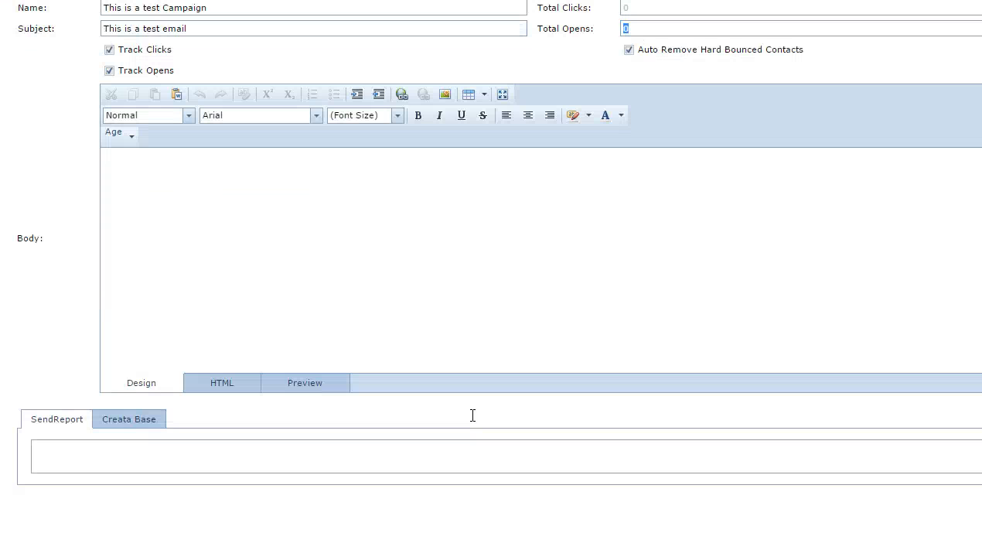
{"action": "scroll", "coordinate": [472, 416], "scroll_direction": "down", "scroll_amount": 1}
{"action": "scroll", "coordinate": [473, 418], "scroll_direction": "up", "scroll_amount": 4}
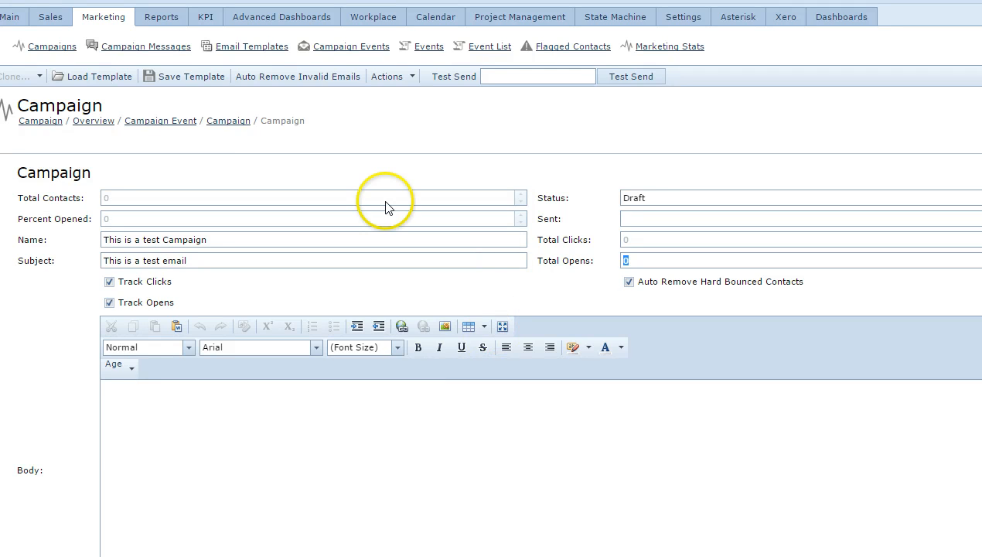
- Load the "Warm Fuzzy Email" template into the campaign body
{"action": "left_click", "coordinate": [125, 91]}
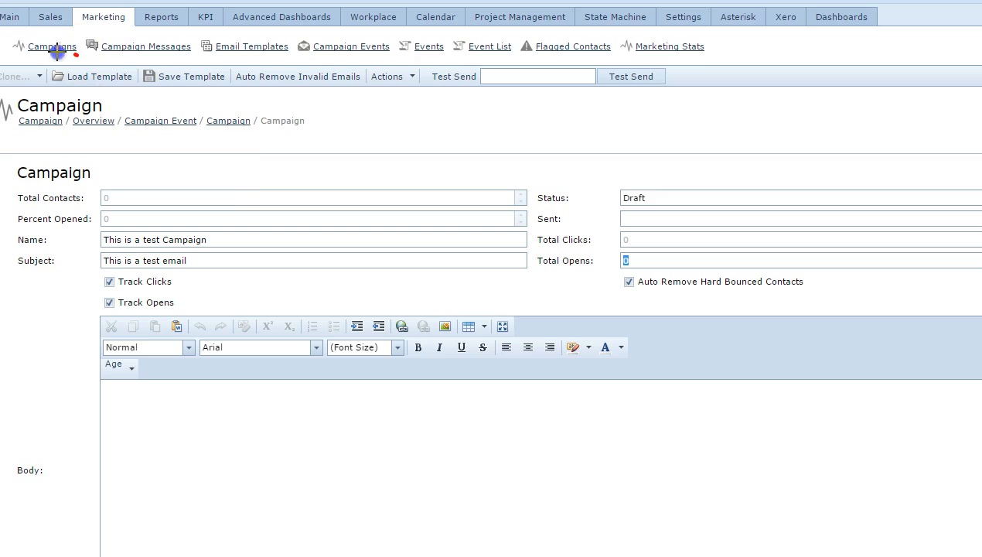
{"action": "left_click_drag", "start_coordinate": [76, 54], "coordinate": [139, 71]}
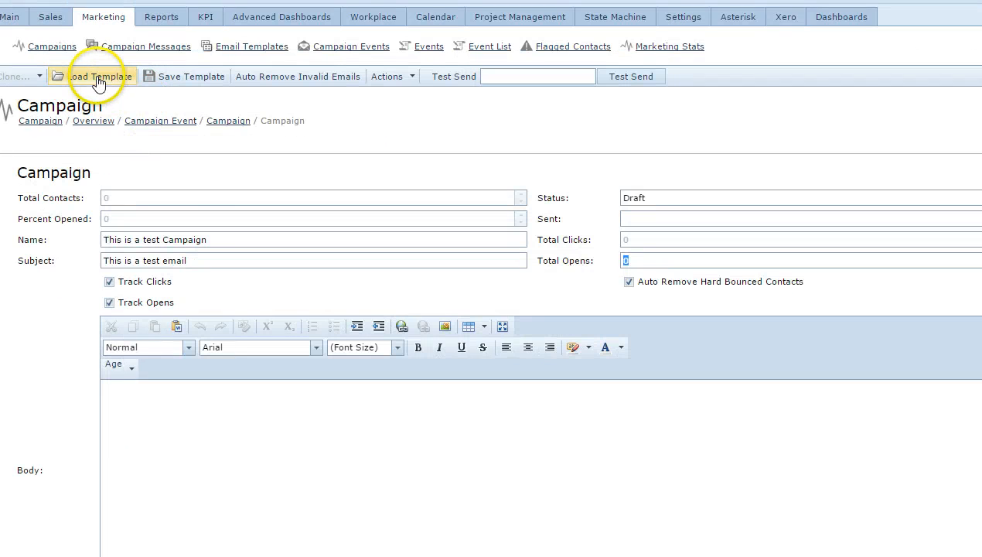
{"action": "left_click", "coordinate": [138, 98]}
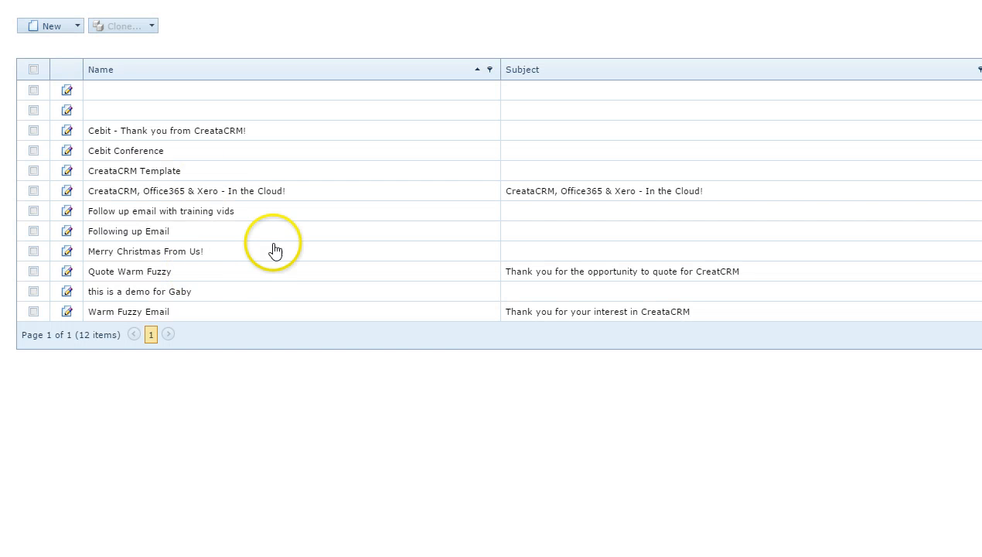
{"action": "left_click", "coordinate": [161, 316]}
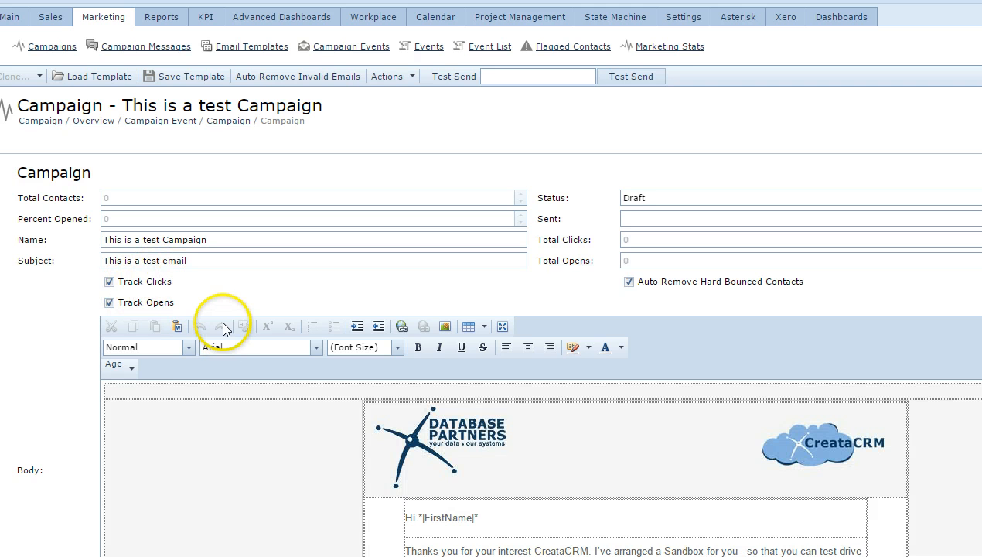
- Add the text "this is a call change" after "For more features about CreataCRM you can go to:" in the email body
{"action": "left_click", "coordinate": [291, 428]}
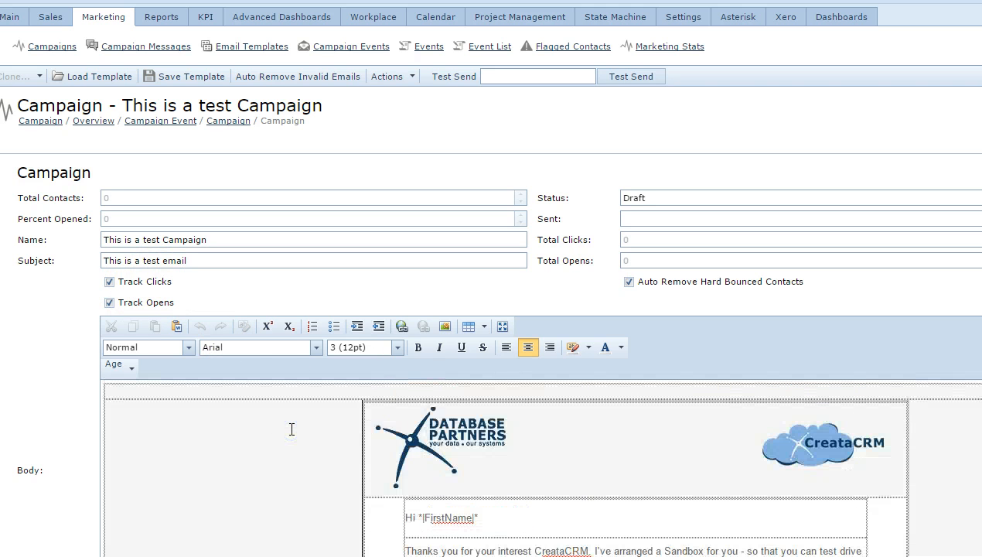
{"action": "left_click", "coordinate": [510, 332]}
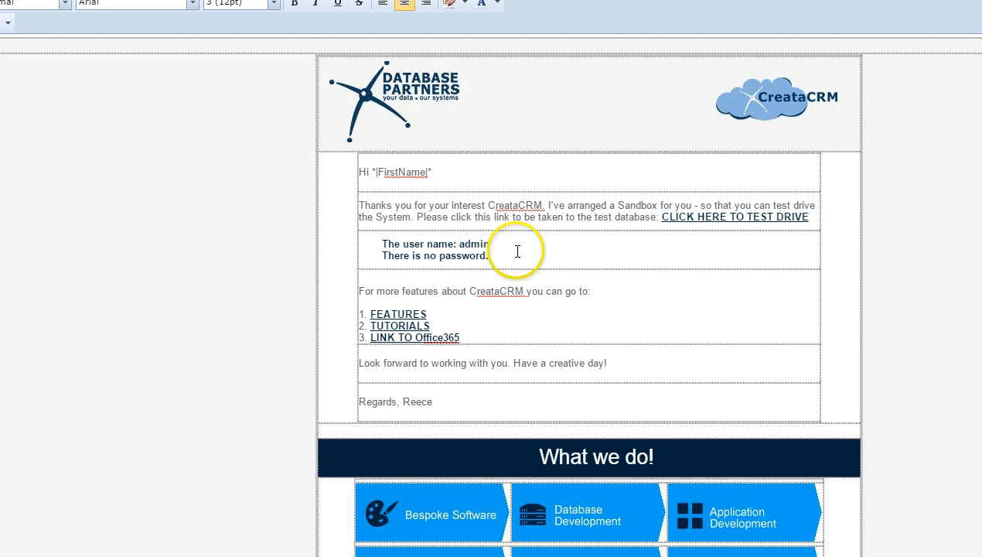
{"action": "left_click", "coordinate": [603, 292]}
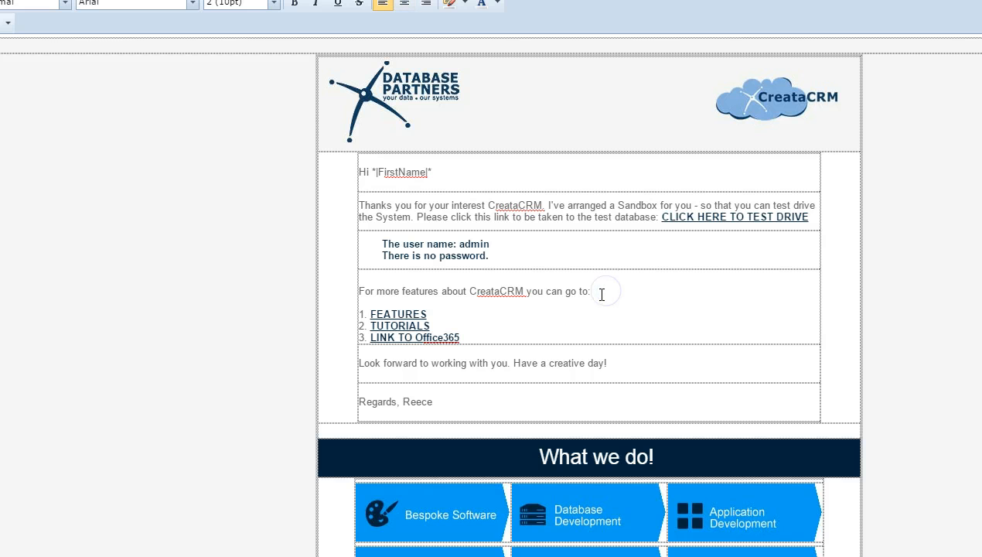
{"action": "type", "text": "this is a sall change"}
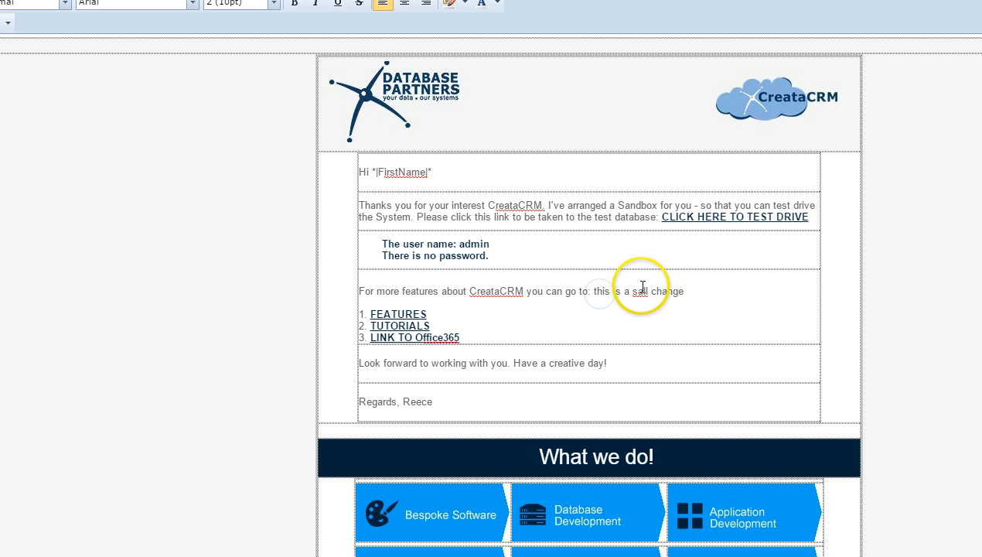
{"action": "left_click", "coordinate": [636, 292]}
{"action": "key", "text": "BackSpace"}
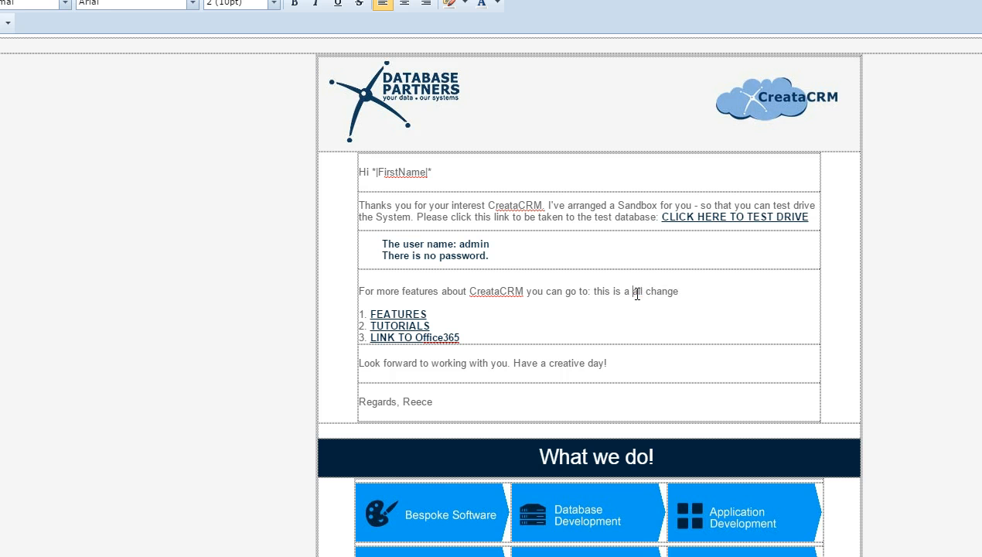
{"action": "type", "text": "c"}
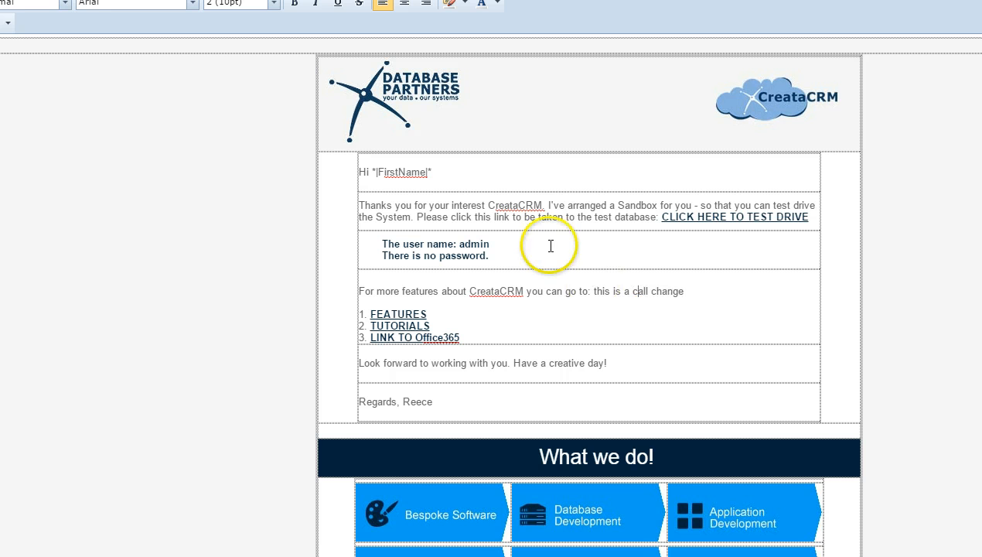
- Look through the whole email body, from the greeting to the services section and the footer
{"action": "left_click", "coordinate": [576, 244]}
{"action": "scroll", "coordinate": [582, 246], "scroll_direction": "down", "scroll_amount": 5}
{"action": "scroll", "coordinate": [582, 246], "scroll_direction": "up", "scroll_amount": 5}
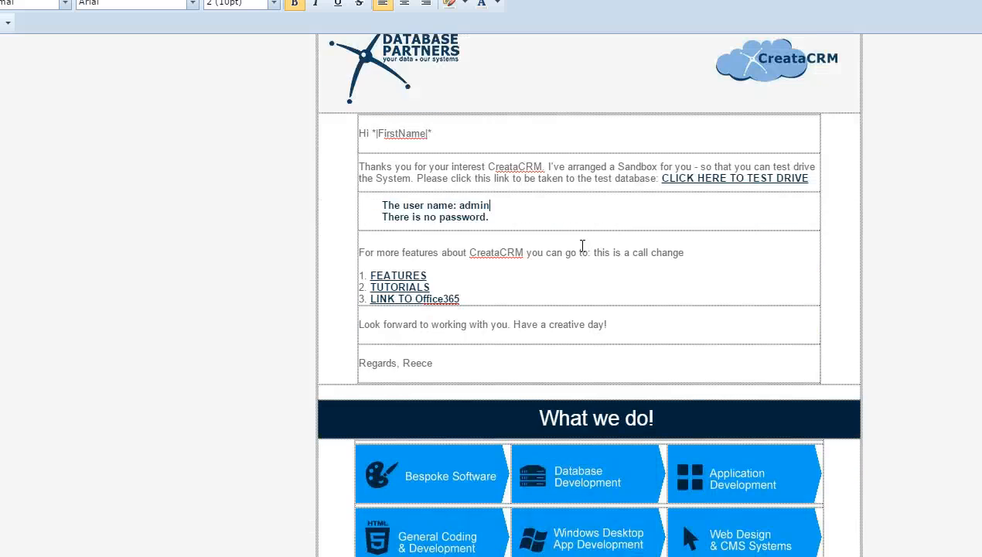
{"action": "scroll", "coordinate": [582, 246], "scroll_direction": "down", "scroll_amount": 5}
{"action": "left_click_drag", "start_coordinate": [586, 309], "coordinate": [669, 274]}
{"action": "scroll", "coordinate": [665, 274], "scroll_direction": "down", "scroll_amount": 2}
{"action": "scroll", "coordinate": [665, 274], "scroll_direction": "up", "scroll_amount": 7}
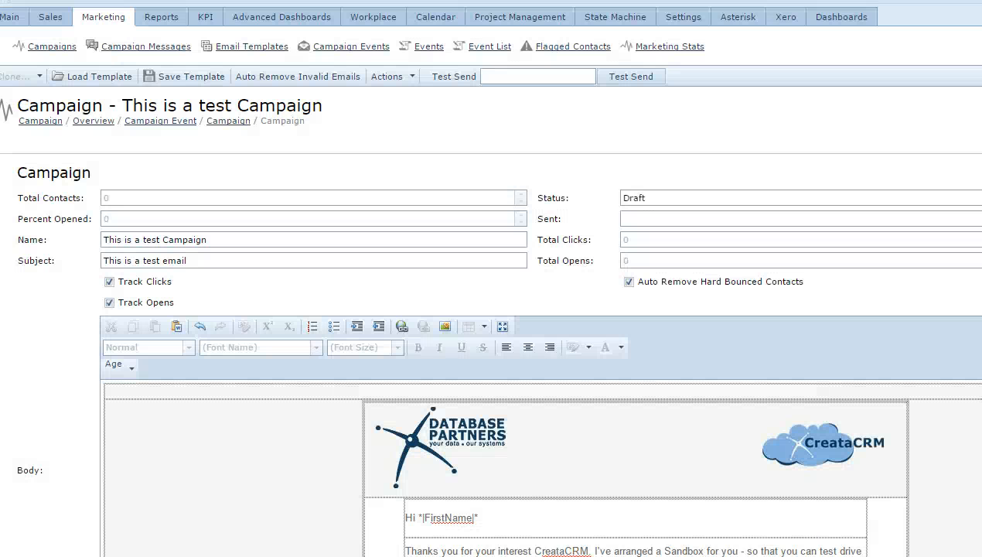
{"action": "scroll", "coordinate": [669, 146], "scroll_direction": "down", "scroll_amount": 1}
{"action": "scroll", "coordinate": [671, 143], "scroll_direction": "up", "scroll_amount": 1}
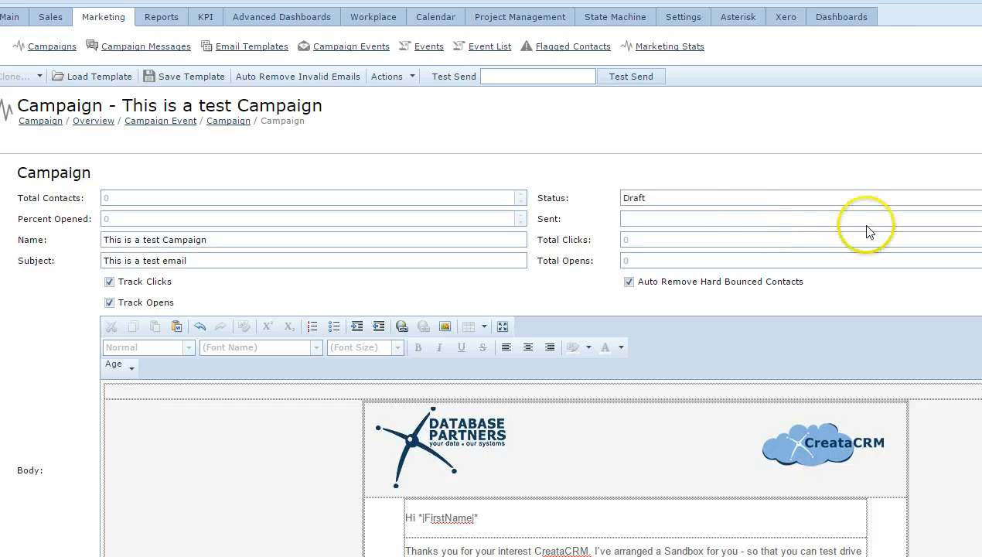
- Save the campaign and display its linked contacts below the email
{"action": "left_click", "coordinate": [735, 202]}
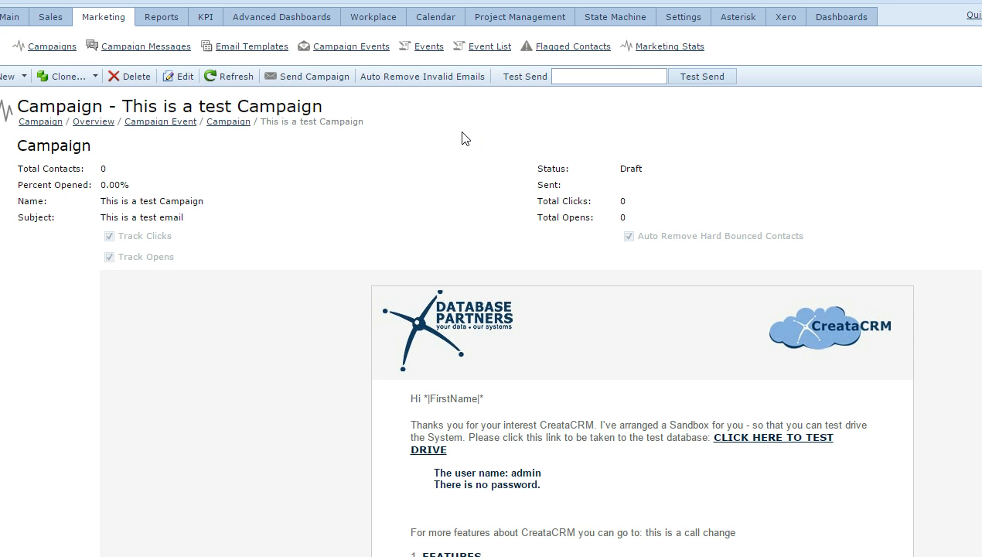
{"action": "scroll", "coordinate": [464, 138], "scroll_direction": "down", "scroll_amount": 9}
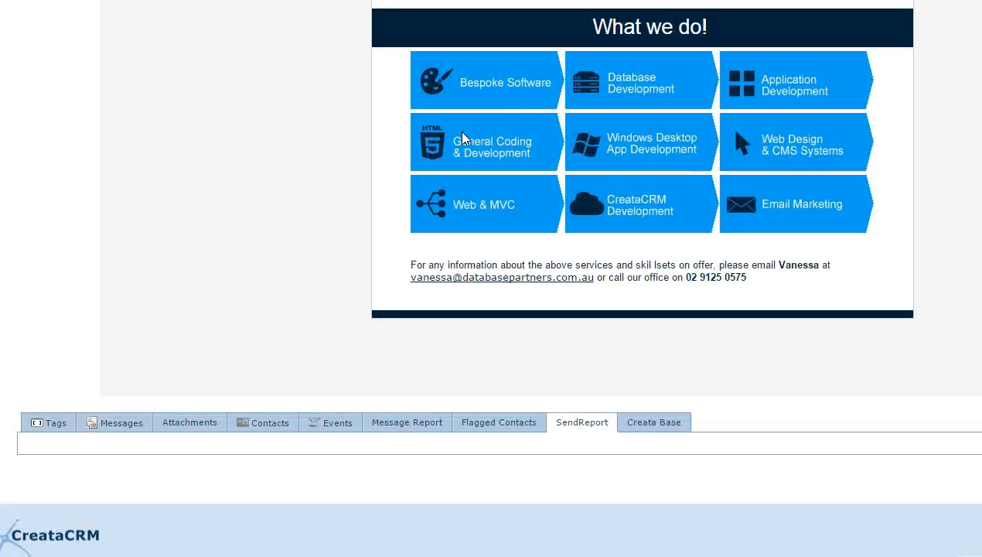
{"action": "left_click", "coordinate": [280, 418]}
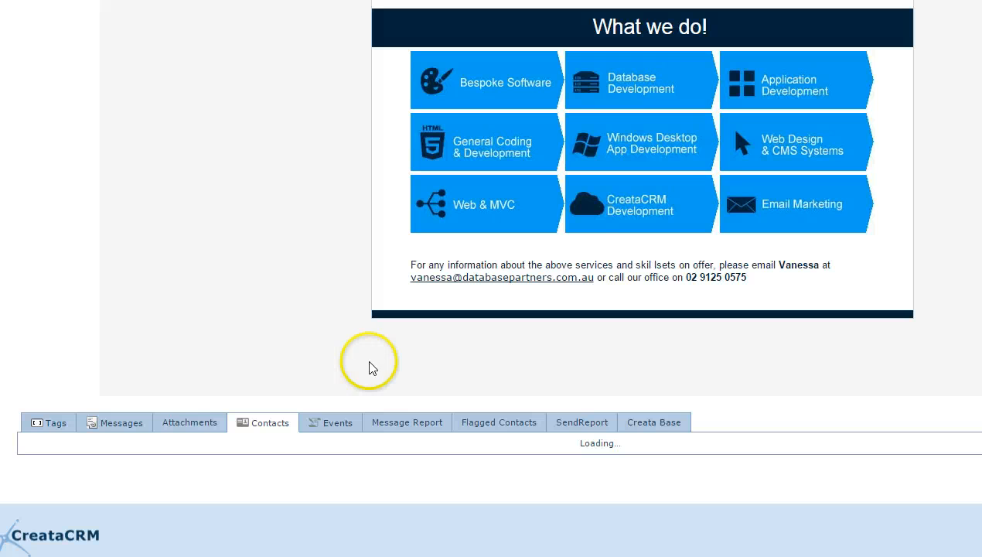
{"action": "left_click", "coordinate": [213, 422]}
{"action": "left_click", "coordinate": [263, 424]}
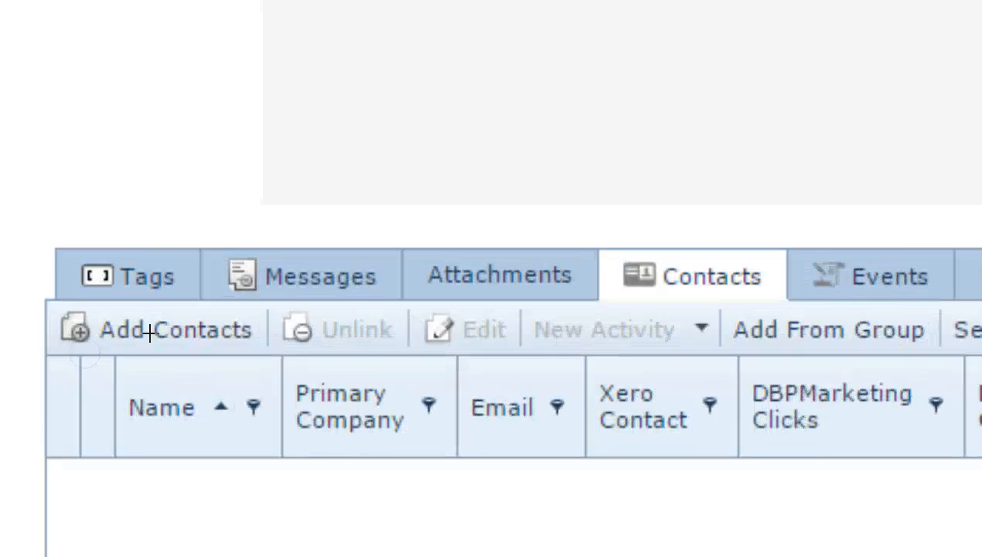
- Start adding contacts to the campaign and filter the available contacts by primary company "database"
{"action": "left_click", "coordinate": [129, 312]}
{"action": "mouse_move", "coordinate": [121, 321]}
{"action": "left_mouse_down"}
{"action": "mouse_move", "coordinate": [177, 398]}
{"action": "mouse_move", "coordinate": [141, 306]}
{"action": "left_mouse_up"}
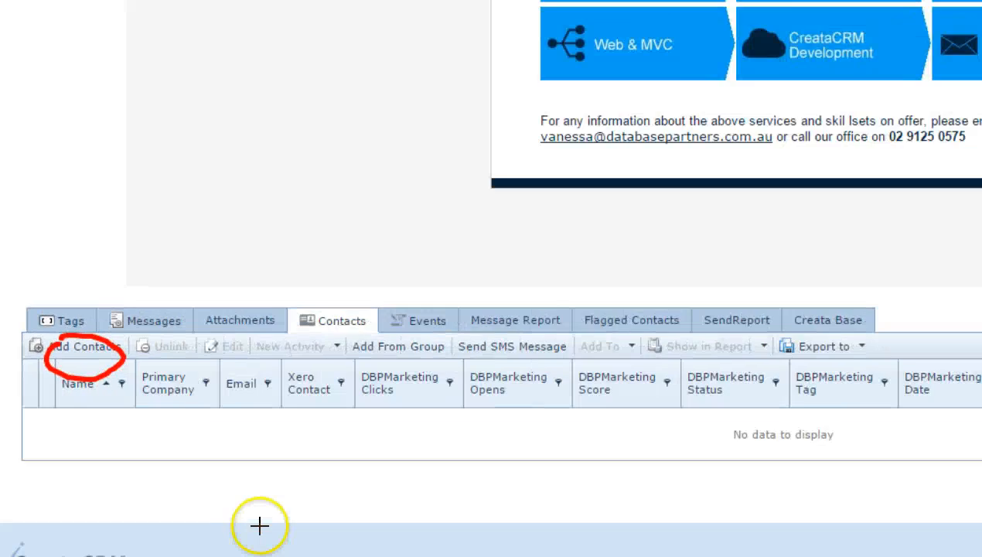
{"action": "left_click", "coordinate": [97, 347]}
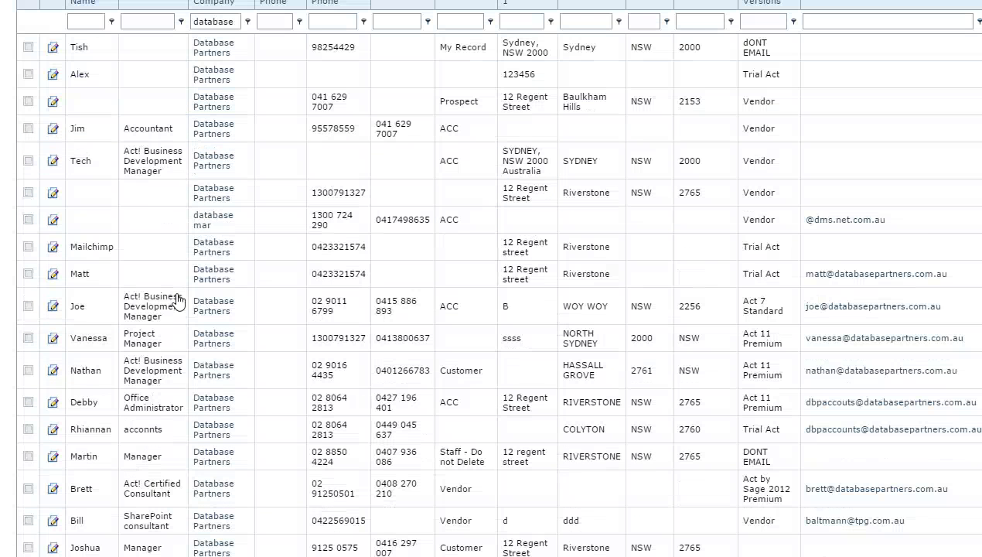
{"action": "scroll", "coordinate": [177, 300], "scroll_direction": "down", "scroll_amount": 2}
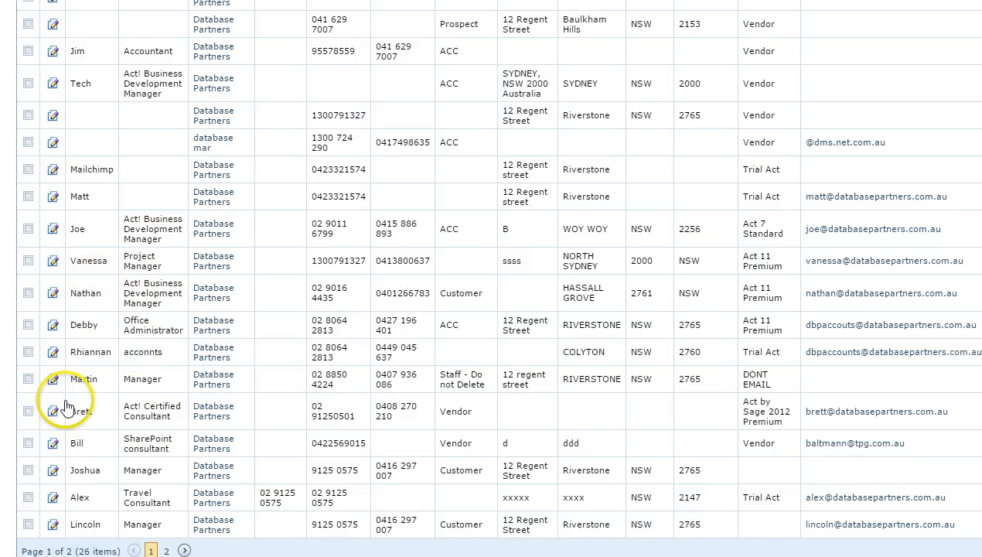
{"action": "scroll", "coordinate": [44, 391], "scroll_direction": "up", "scroll_amount": 4}
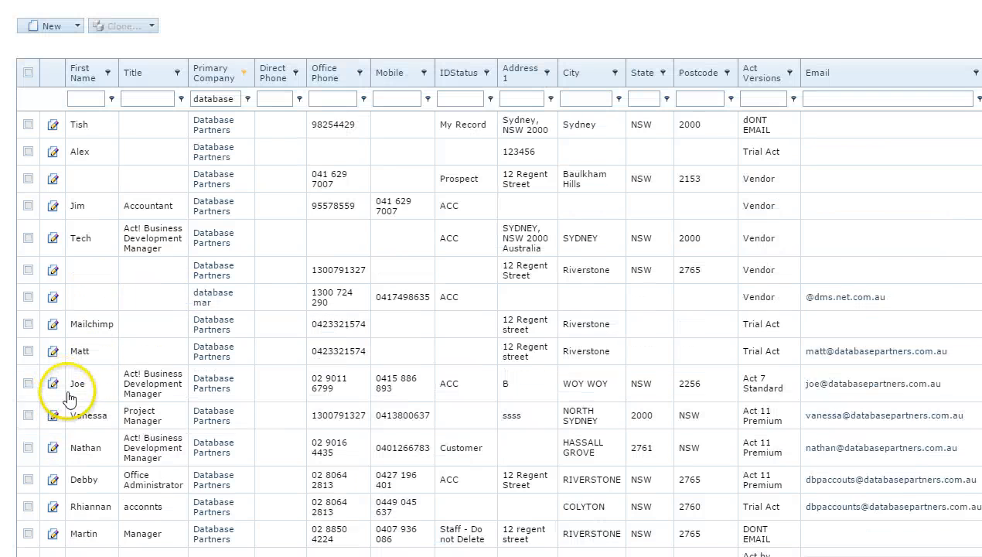
- Select three contacts from the filtered list: the North Sydney project manager, the last contact on page 1 and the last on page 2
{"action": "left_click", "coordinate": [29, 73]}
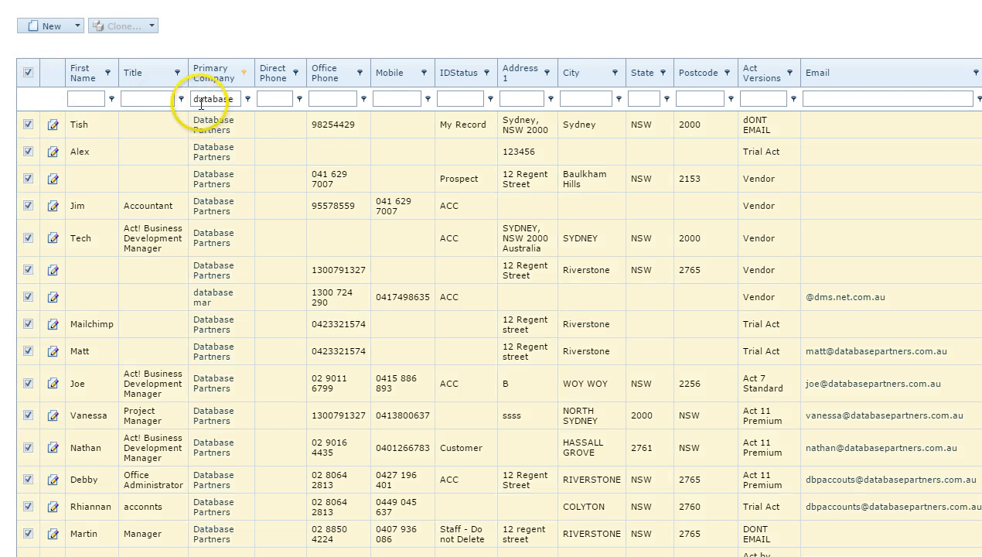
{"action": "left_click", "coordinate": [28, 74]}
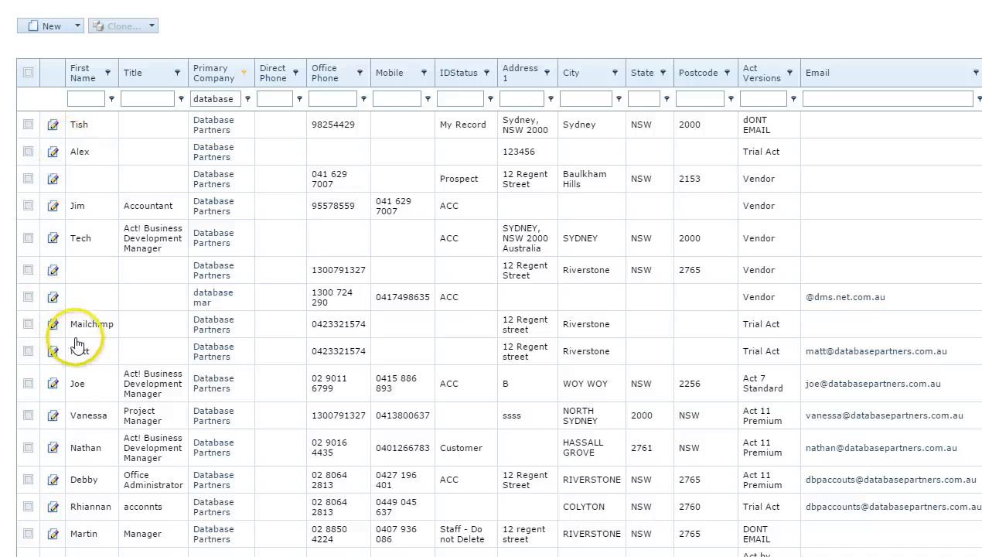
{"action": "left_click", "coordinate": [35, 418]}
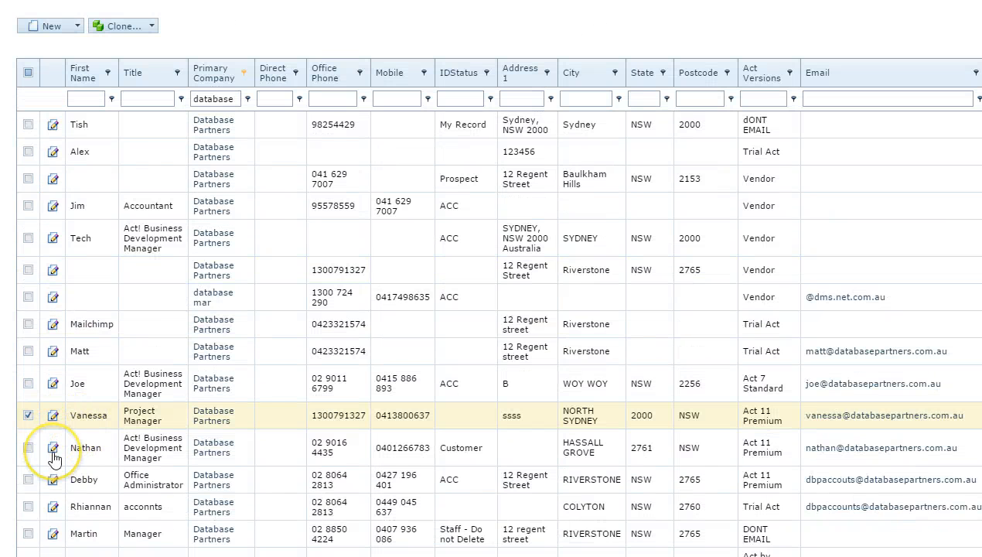
{"action": "scroll", "coordinate": [51, 458], "scroll_direction": "down", "scroll_amount": 2}
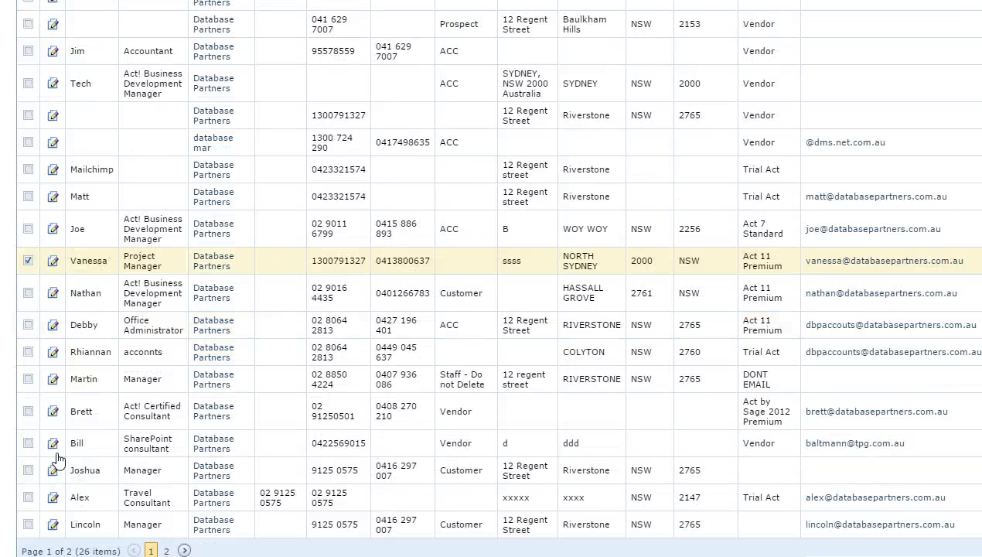
{"action": "left_click", "coordinate": [28, 525]}
{"action": "scroll", "coordinate": [167, 551], "scroll_direction": "up", "scroll_amount": 2}
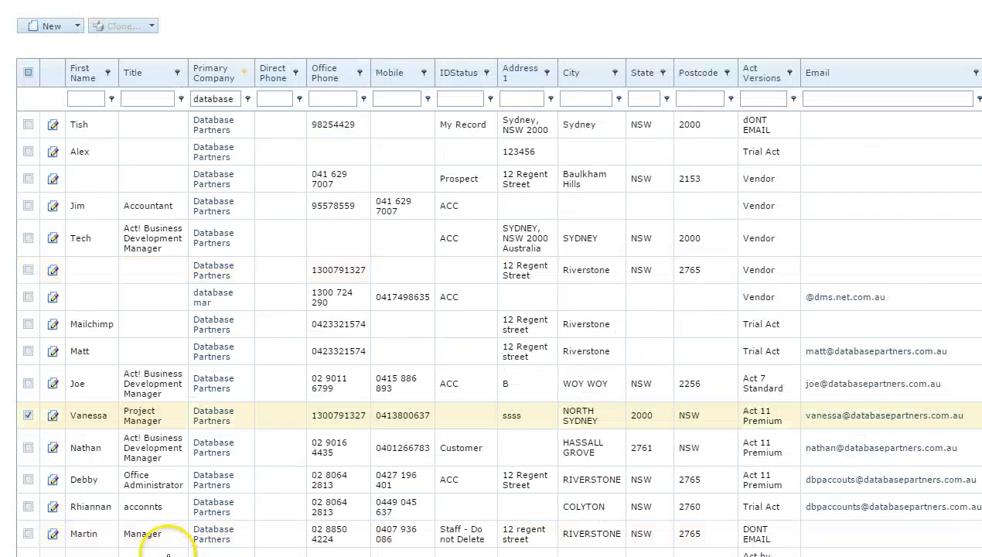
{"action": "scroll", "coordinate": [158, 537], "scroll_direction": "down", "scroll_amount": 3}
{"action": "left_click", "coordinate": [166, 478]}
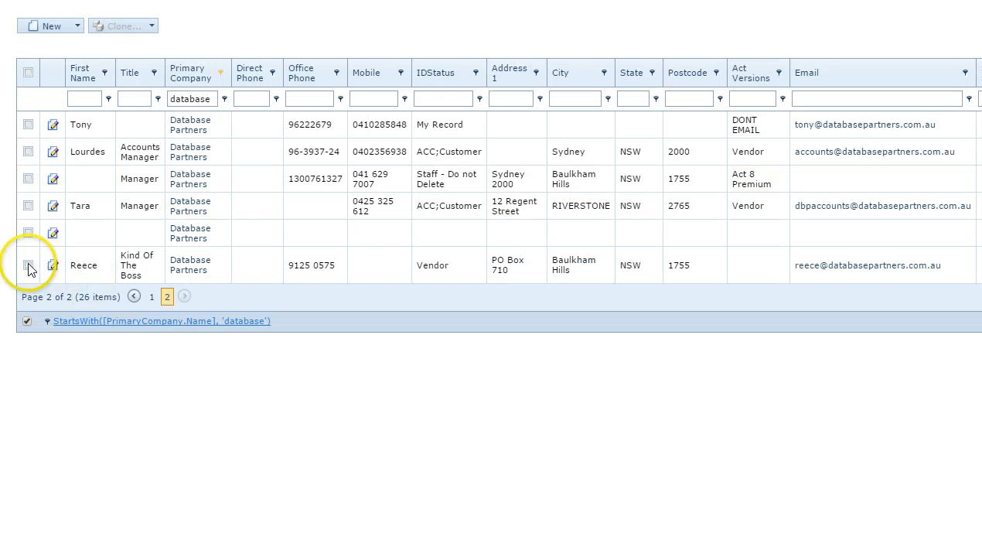
{"action": "left_click", "coordinate": [27, 266]}
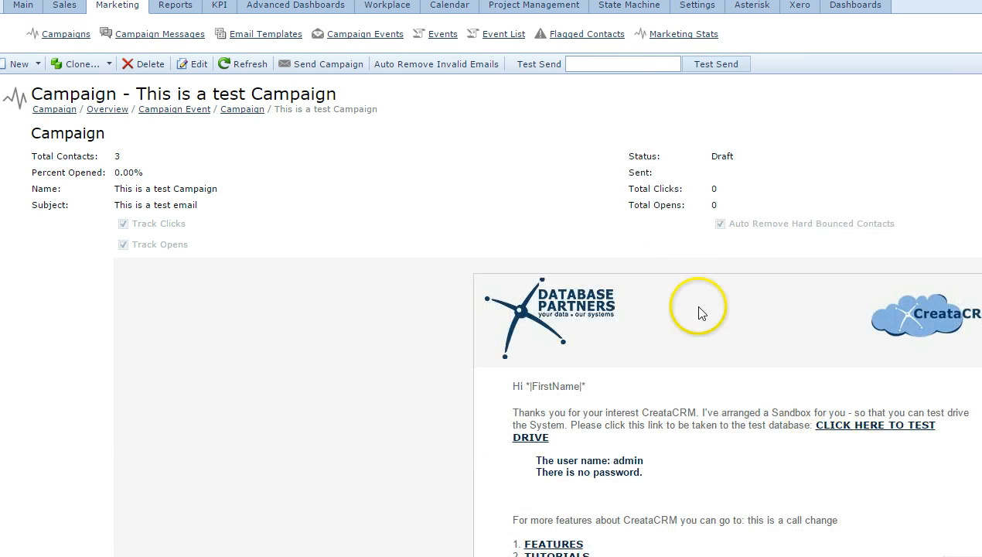
{"action": "left_click", "coordinate": [640, 65]}
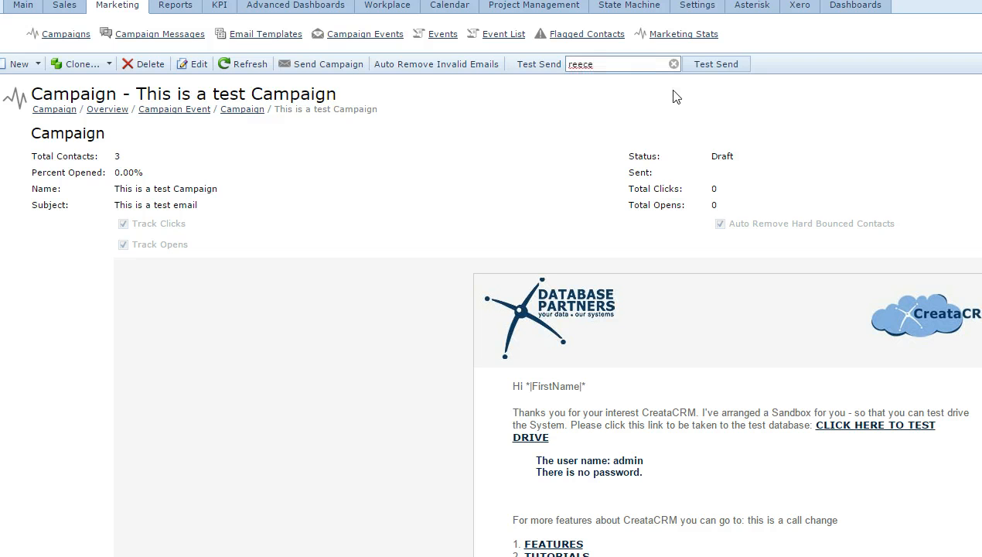
{"action": "type", "text": "reece"}
{"action": "left_click", "coordinate": [628, 99]}
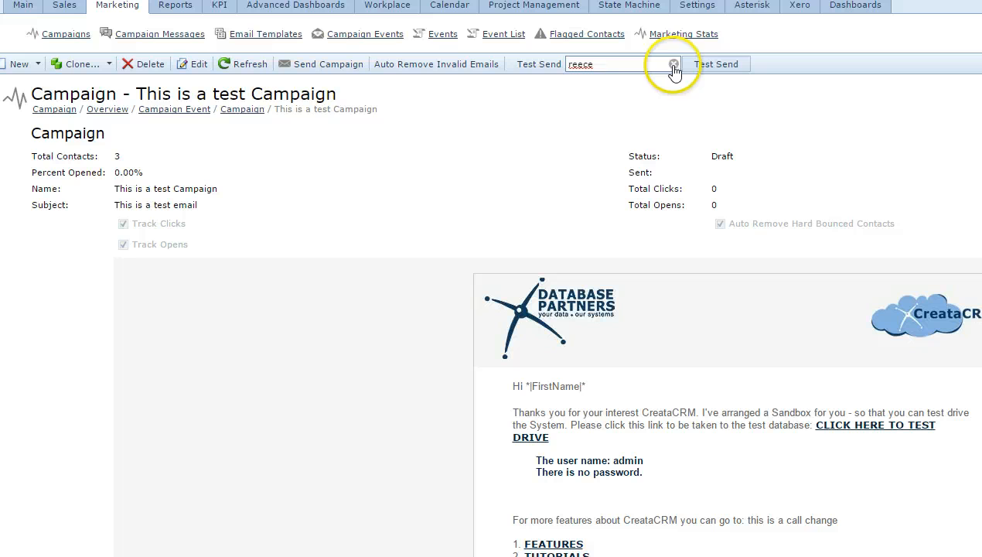
{"action": "left_click_drag", "start_coordinate": [649, 65], "coordinate": [525, 65]}
{"action": "key", "text": "BackSpace"}
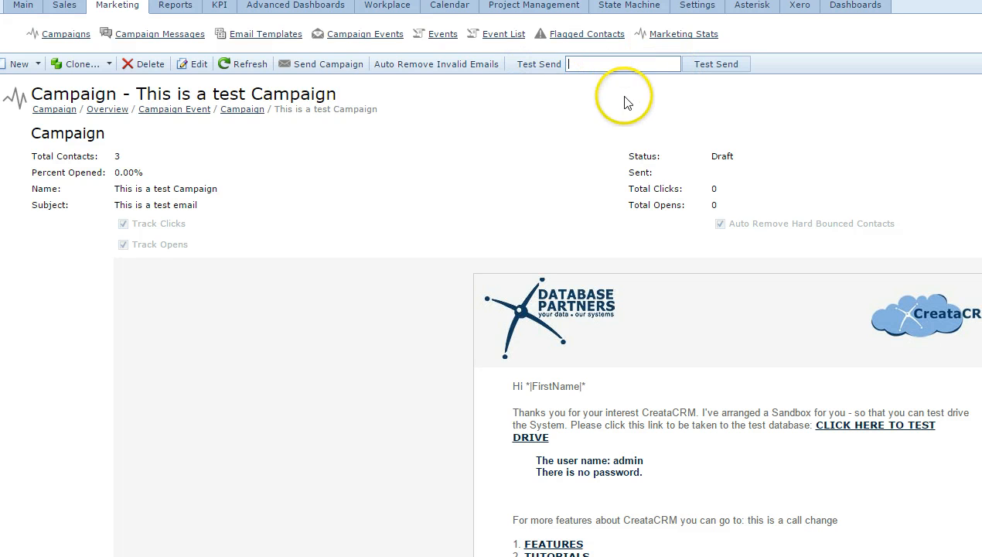
- Send the campaign to its linked contacts and confirm the sending
{"action": "left_click", "coordinate": [301, 66]}
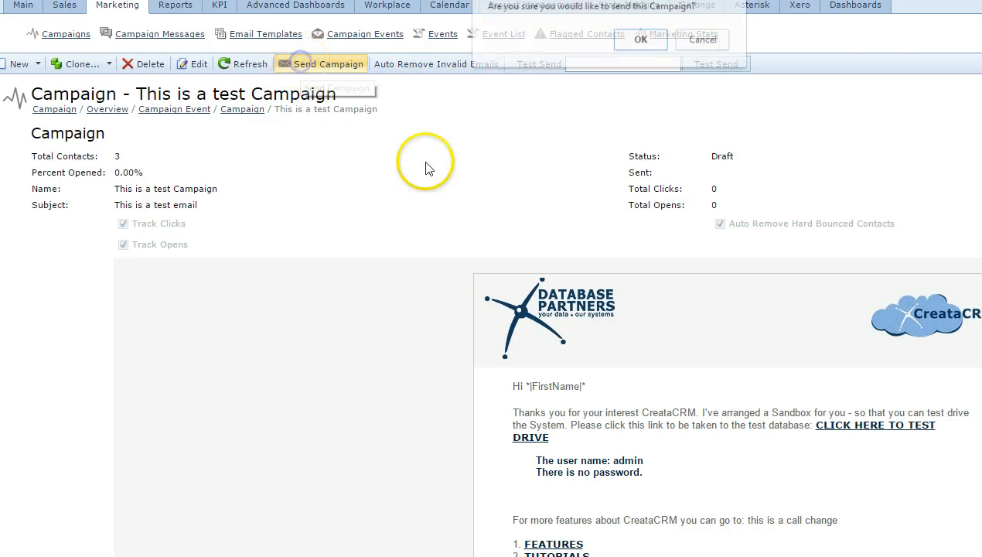
{"action": "left_click", "coordinate": [640, 41]}
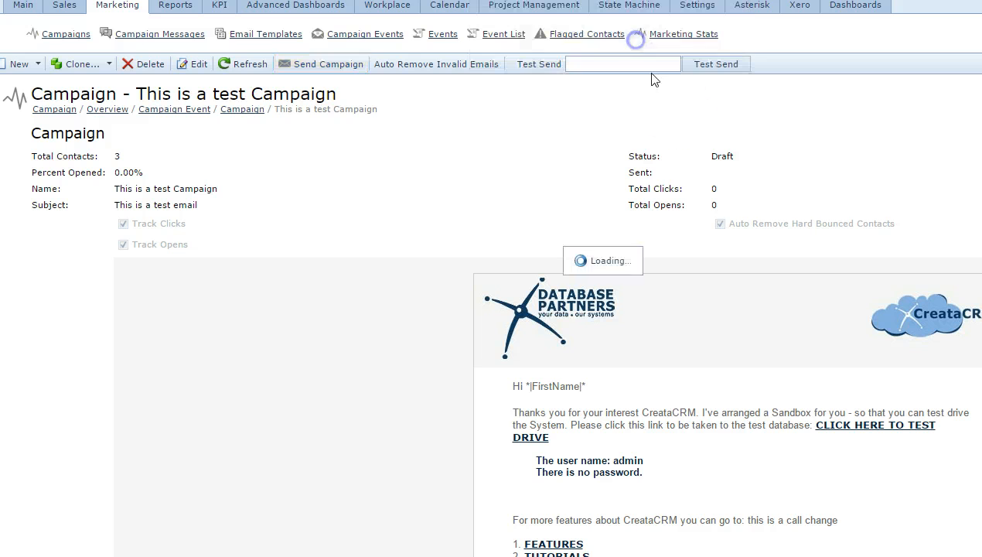
{"action": "left_click", "coordinate": [667, 110]}
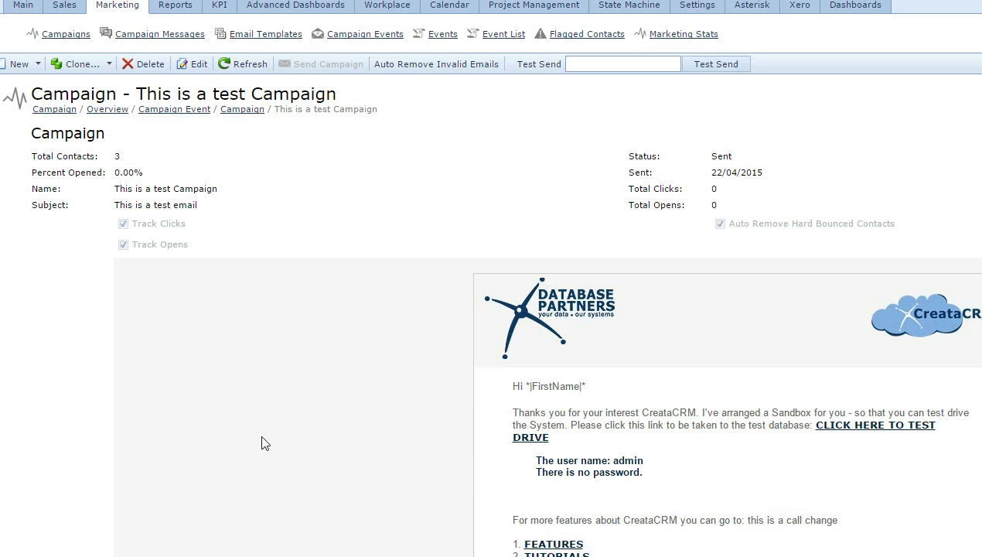
- Review the sent campaign's total opens and percent opened figures
{"action": "scroll", "coordinate": [261, 443], "scroll_direction": "down", "scroll_amount": 6}
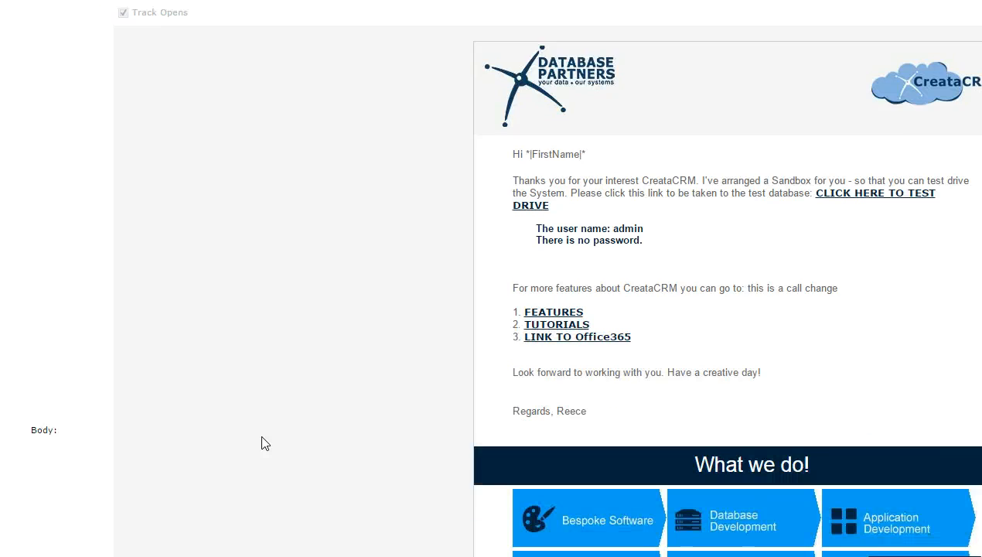
{"action": "scroll", "coordinate": [261, 443], "scroll_direction": "up", "scroll_amount": 6}
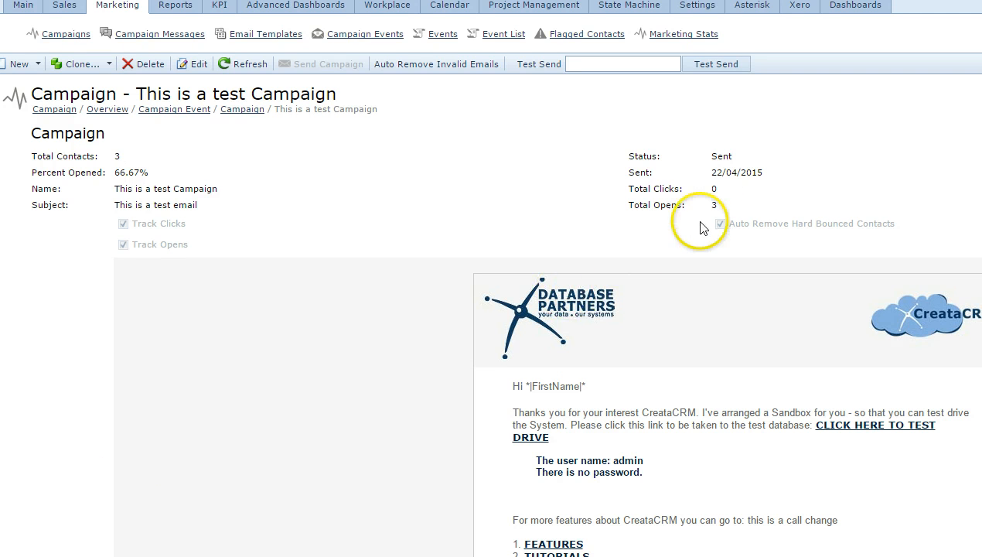
{"action": "left_click_drag", "start_coordinate": [721, 210], "coordinate": [623, 201]}
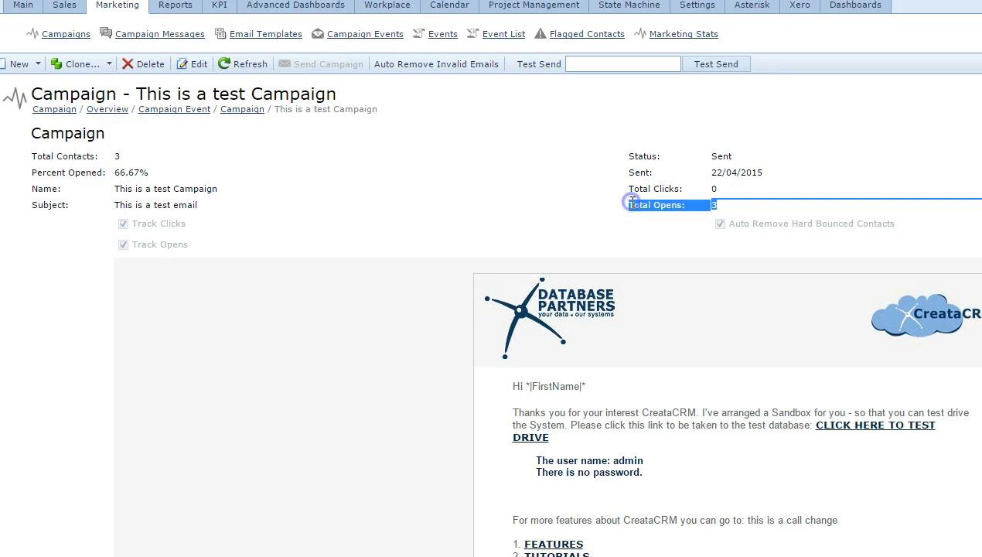
{"action": "left_click", "coordinate": [537, 205]}
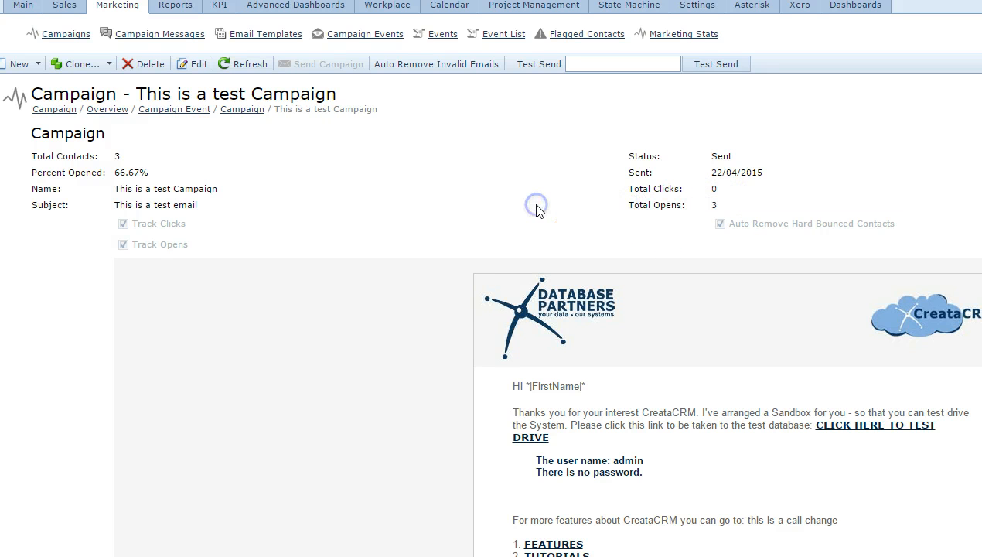
{"action": "left_click_drag", "start_coordinate": [149, 171], "coordinate": [114, 172]}
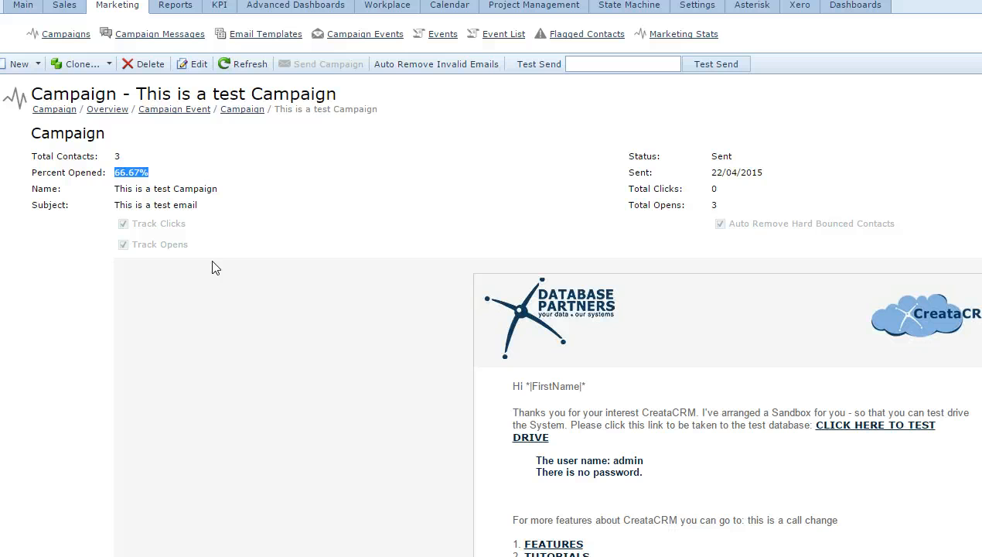
- Examine the campaign's message report, flagged contacts and send report below the email, ending on the message report
{"action": "scroll", "coordinate": [215, 268], "scroll_direction": "down", "scroll_amount": 1}
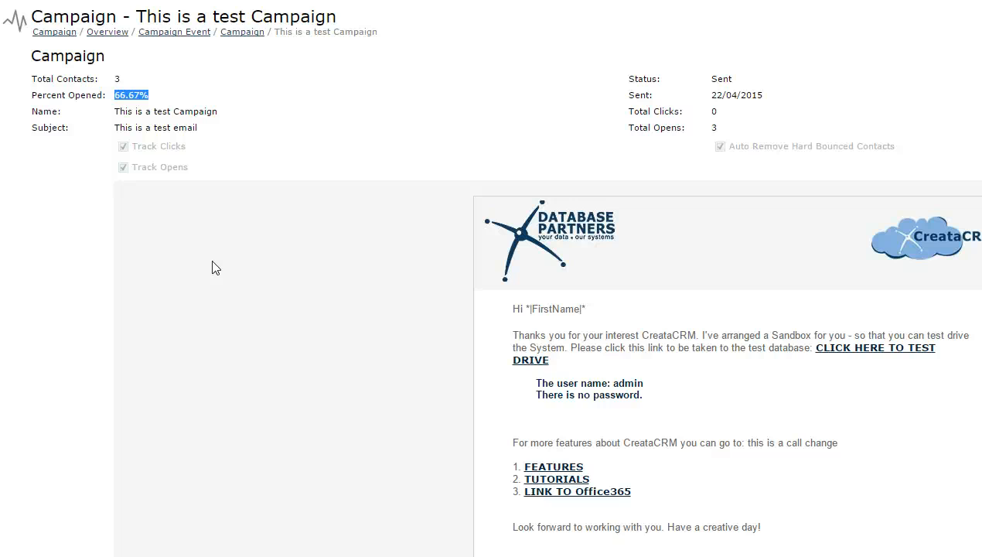
{"action": "scroll", "coordinate": [216, 268], "scroll_direction": "down", "scroll_amount": 8}
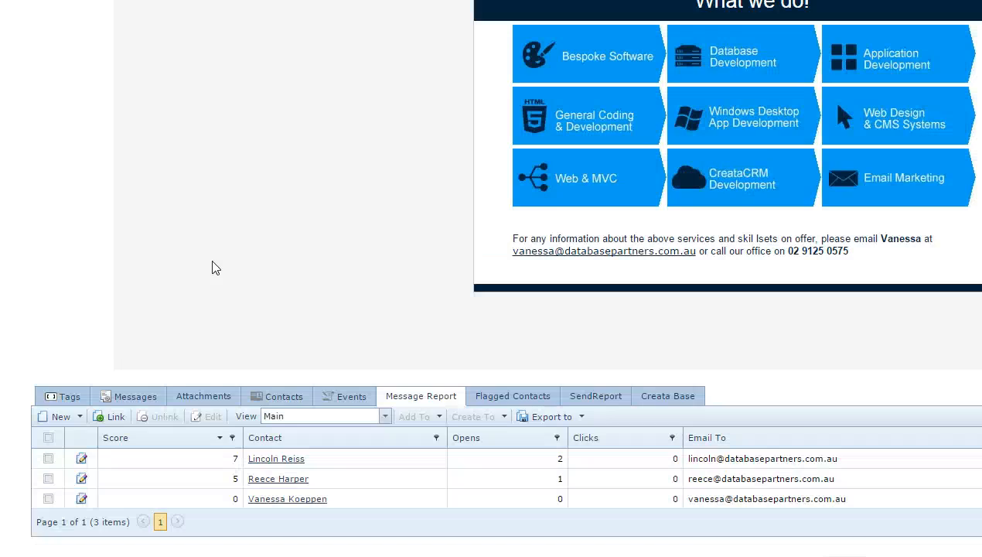
{"action": "scroll", "coordinate": [216, 268], "scroll_direction": "down", "scroll_amount": 1}
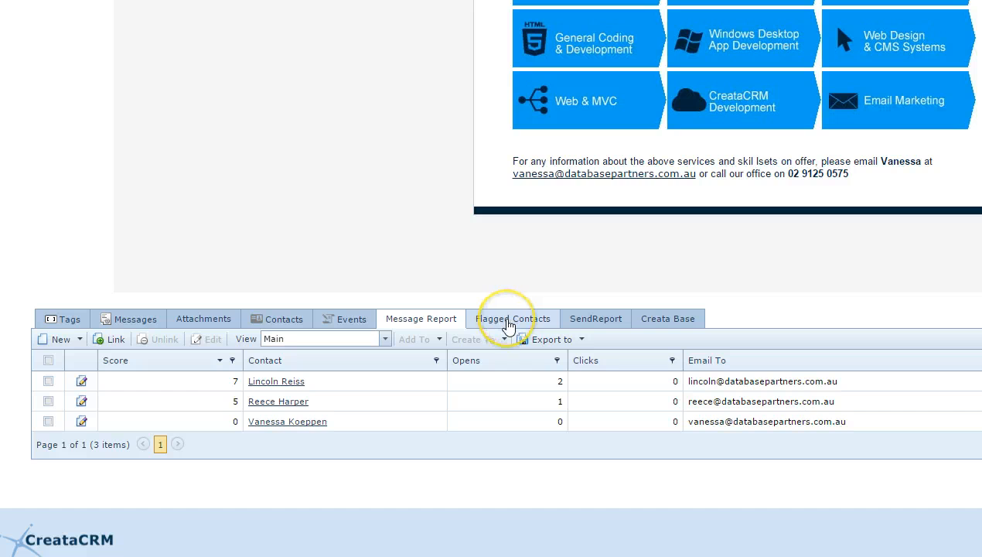
{"action": "left_click", "coordinate": [508, 325]}
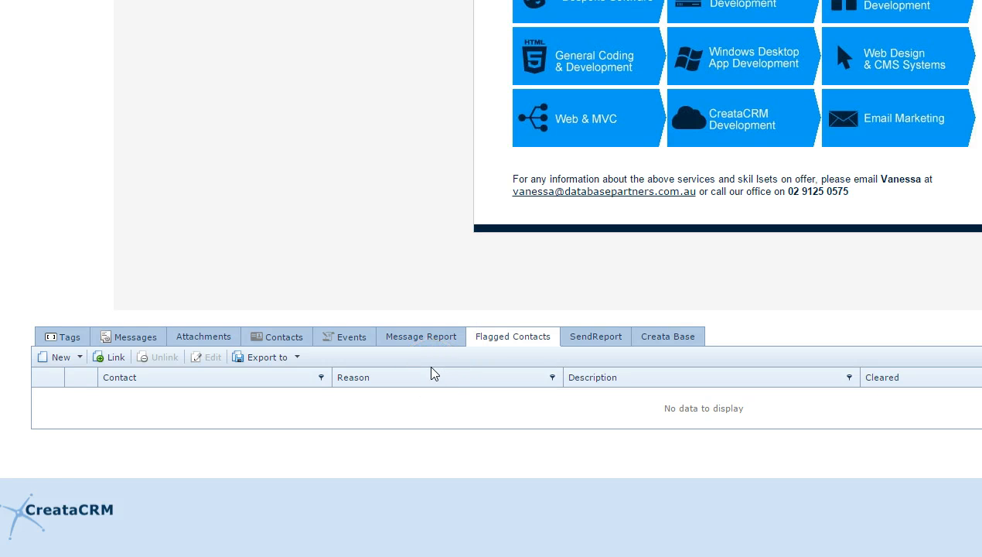
{"action": "left_click", "coordinate": [575, 337]}
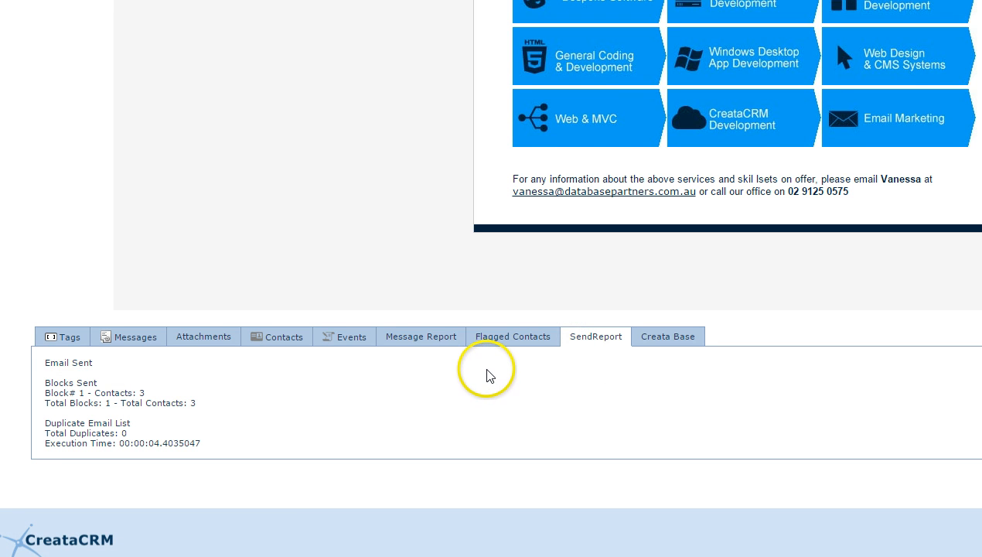
{"action": "left_click", "coordinate": [424, 339]}
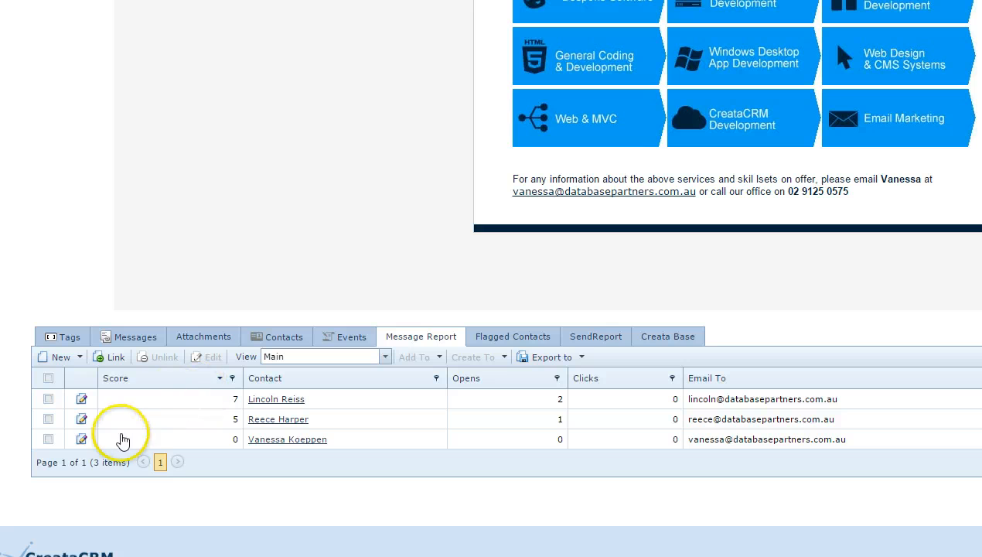
- Create and save a task for the highest-scoring contact in the message report with the subject "this is a followup for campaign x"
{"action": "left_click", "coordinate": [48, 399]}
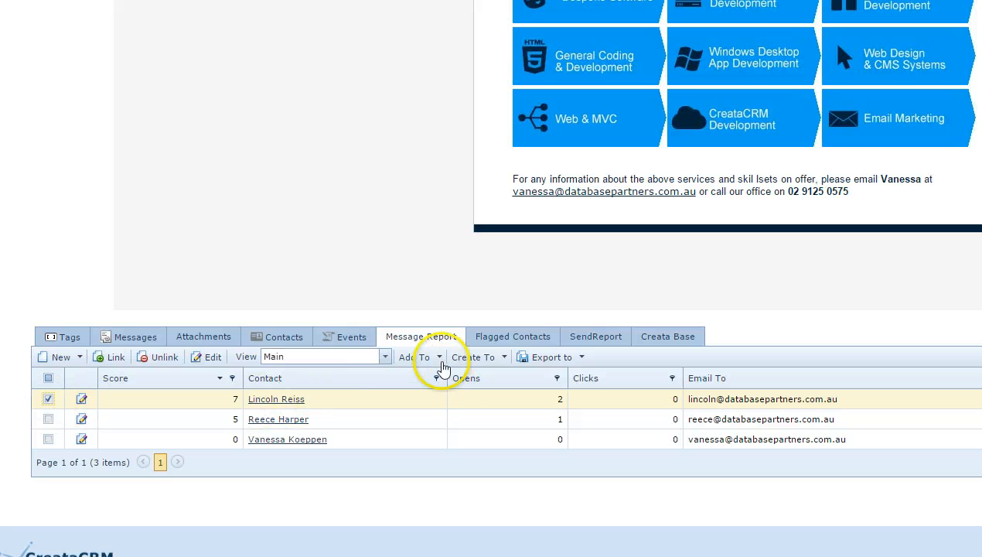
{"action": "mouse_move", "coordinate": [504, 362]}
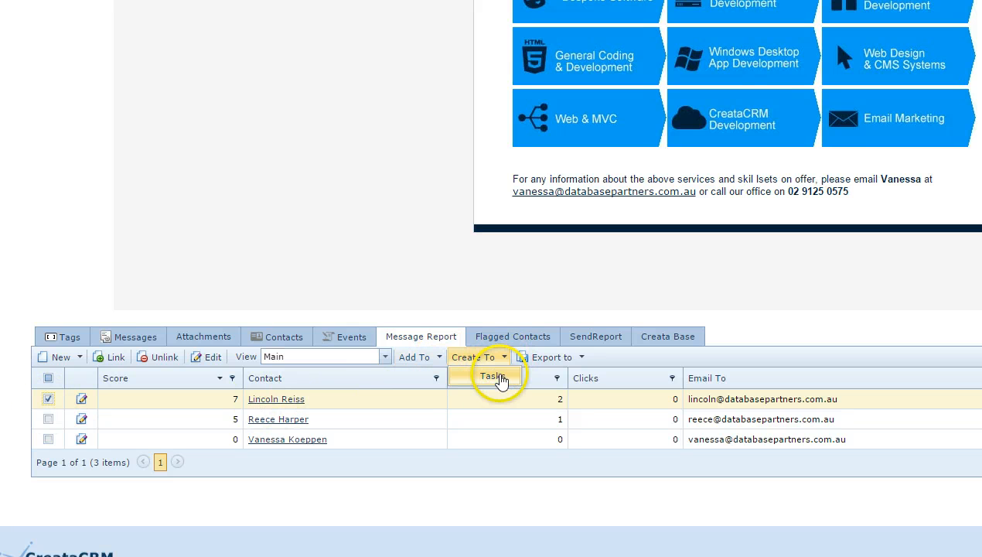
{"action": "left_click", "coordinate": [495, 377]}
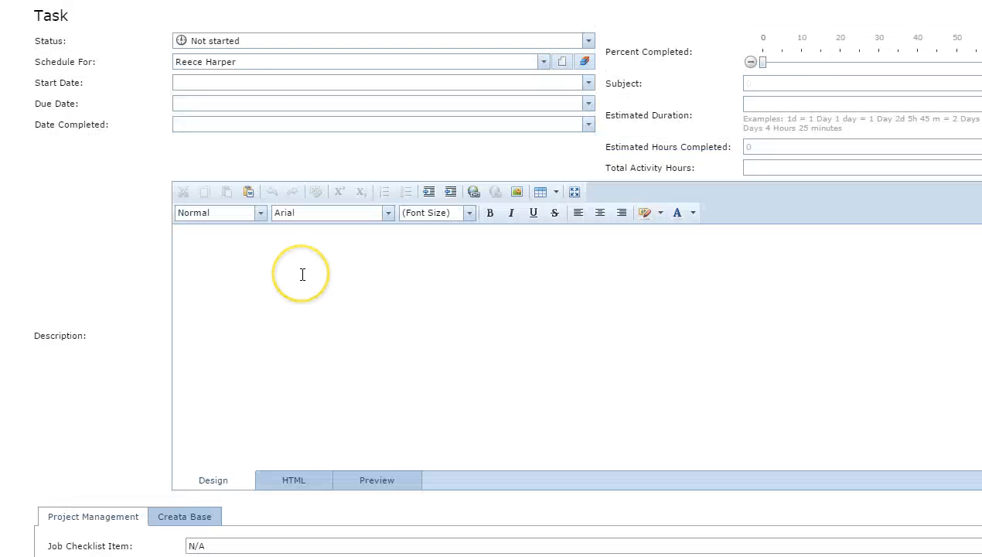
{"action": "left_click", "coordinate": [786, 82]}
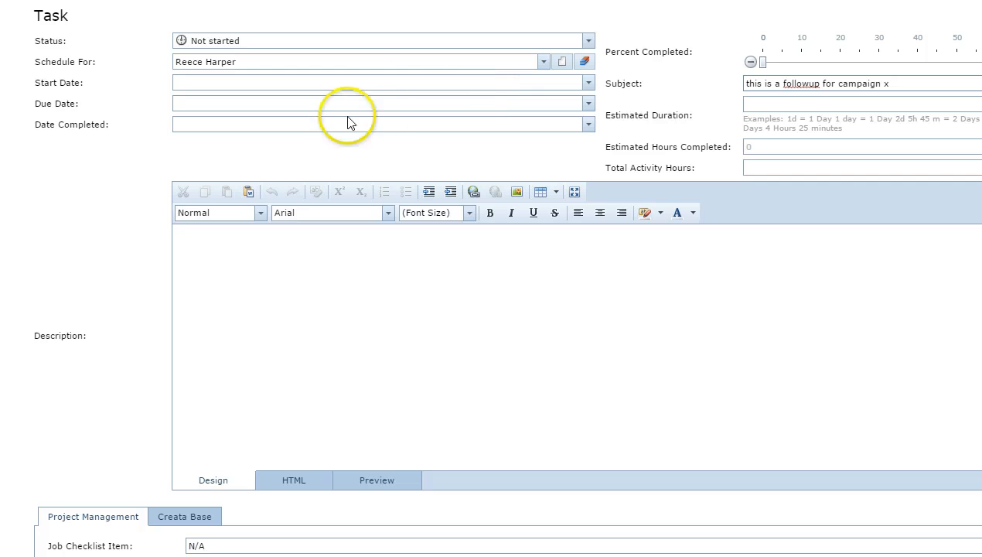
{"action": "scroll", "coordinate": [764, 219], "scroll_direction": "down", "scroll_amount": 1}
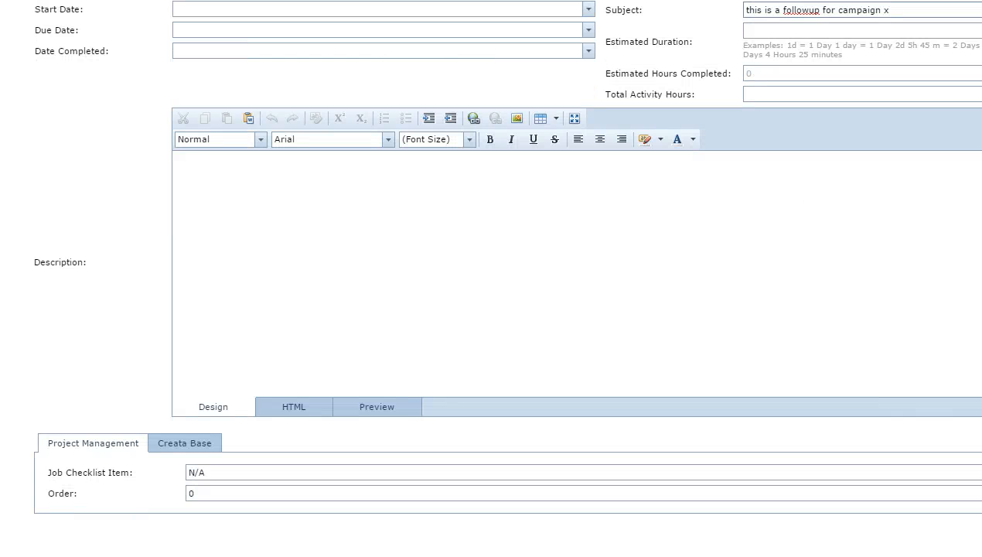
{"action": "left_click", "coordinate": [980, 458]}
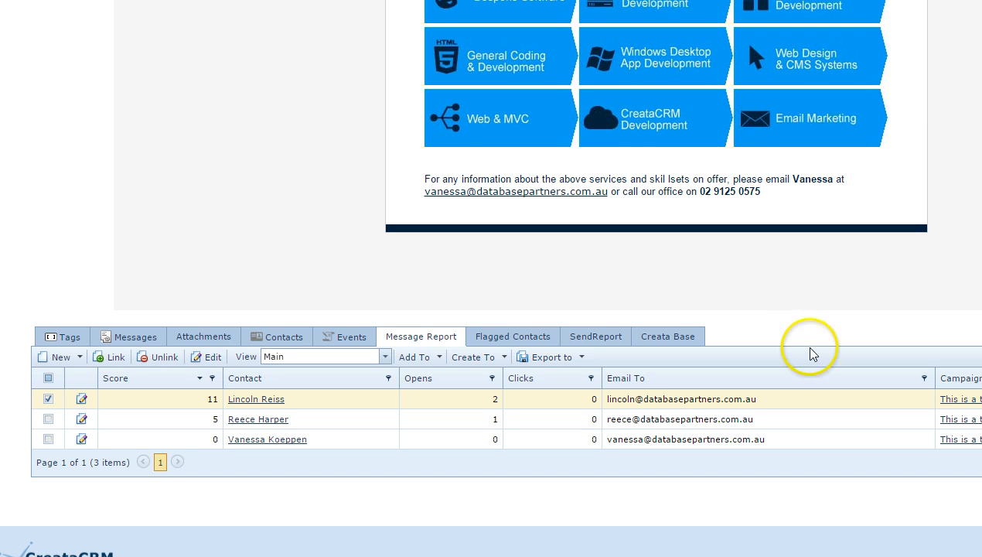
- Open the TaskOrganizer and look at the follow-up task among the tasks arranged by day
{"action": "scroll", "coordinate": [805, 344], "scroll_direction": "up", "scroll_amount": 10}
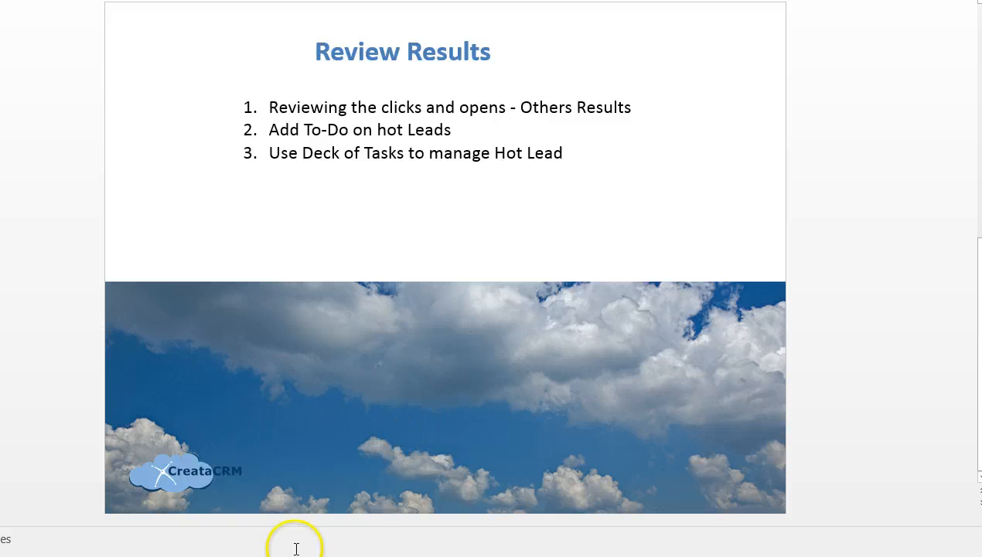
{"action": "mouse_move", "coordinate": [292, 556]}
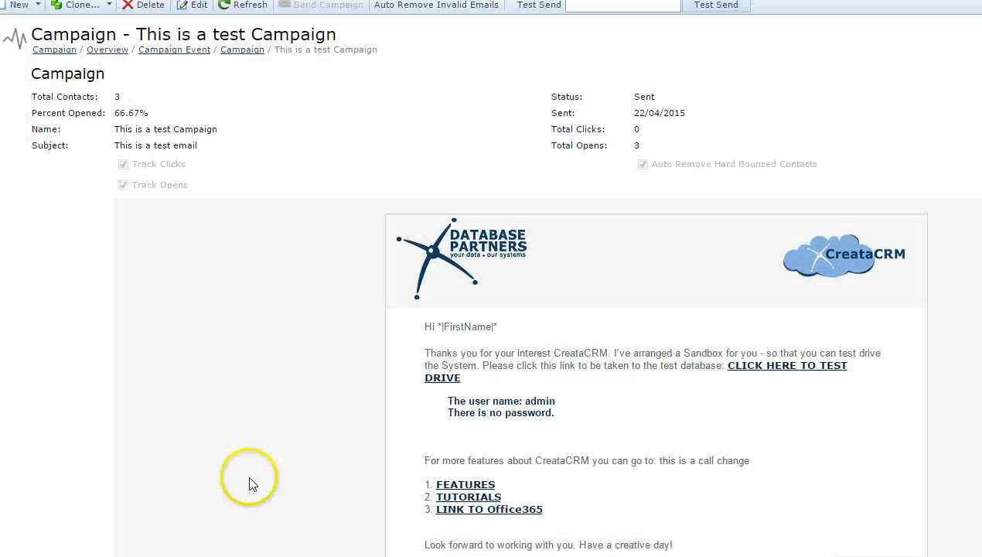
{"action": "scroll", "coordinate": [247, 483], "scroll_direction": "up", "scroll_amount": 1}
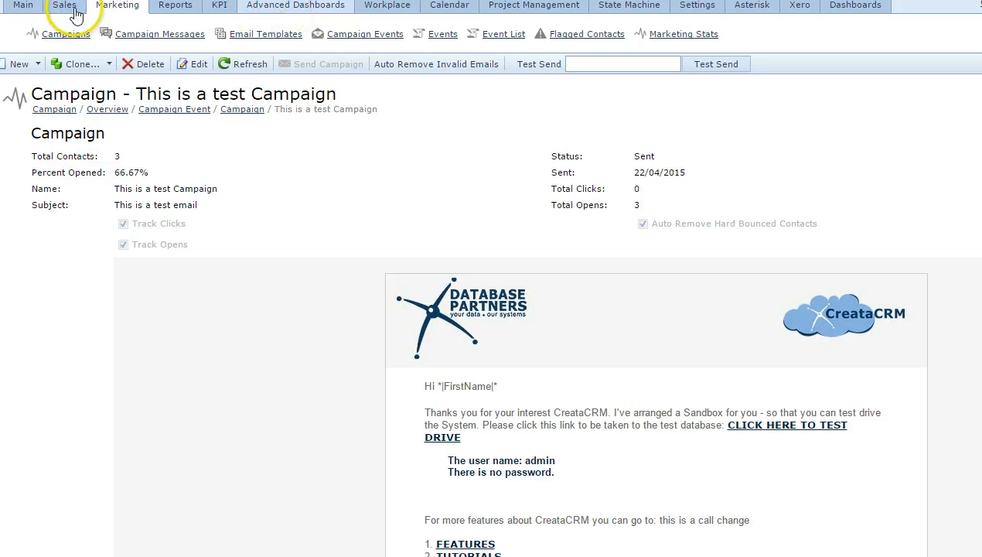
{"action": "left_click", "coordinate": [20, 7]}
{"action": "left_click", "coordinate": [437, 34]}
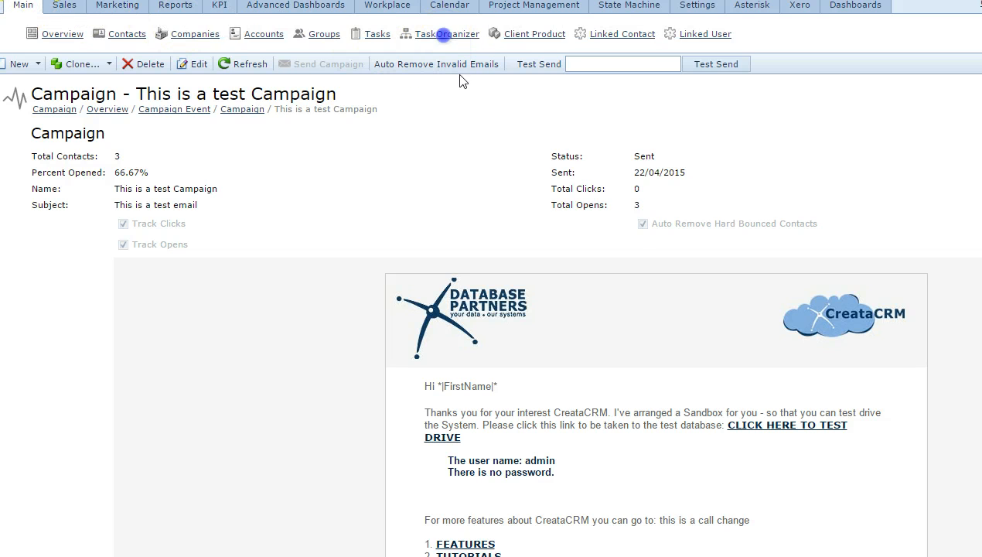
{"action": "scroll", "coordinate": [468, 168], "scroll_direction": "down", "scroll_amount": 1}
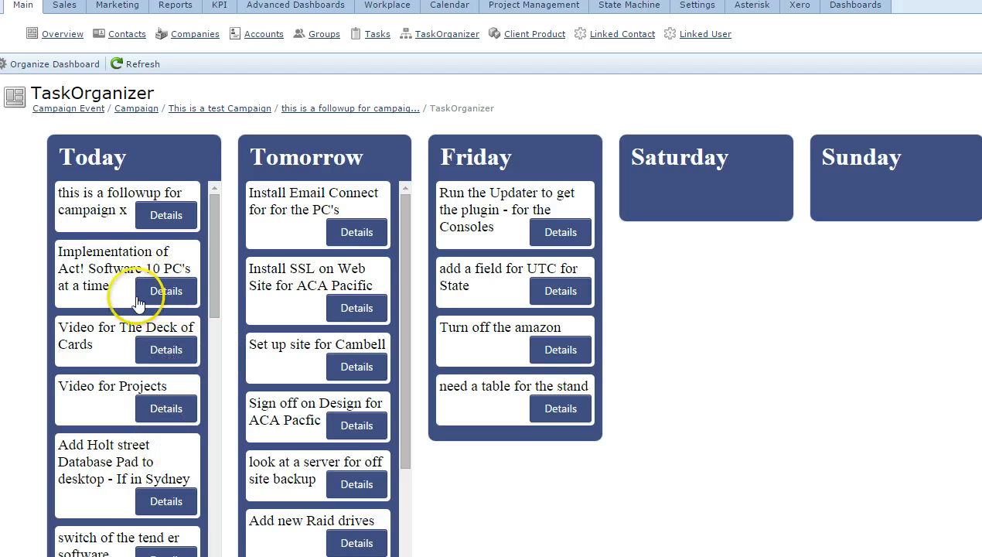
- View the details of today's "this is a followup for campaign x" task and open its full task record
{"action": "mouse_move", "coordinate": [101, 214]}
{"action": "left_mouse_down"}
{"action": "mouse_move", "coordinate": [120, 201]}
{"action": "mouse_move", "coordinate": [87, 208]}
{"action": "left_mouse_up"}
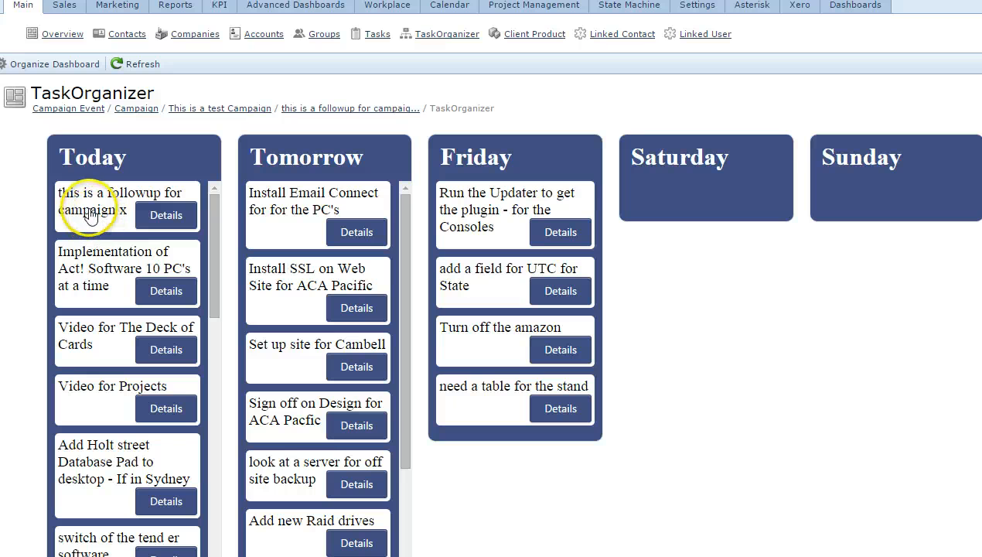
{"action": "left_click", "coordinate": [160, 222]}
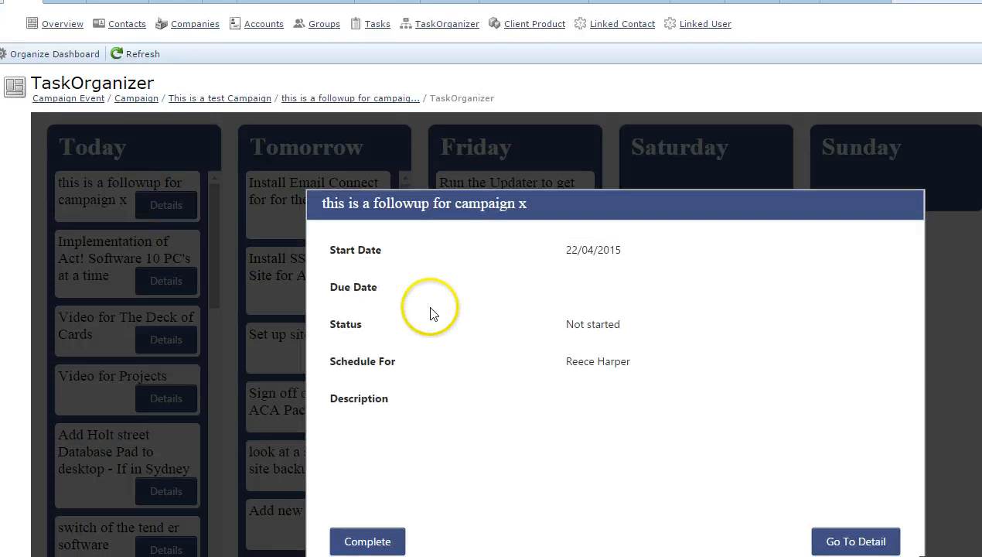
{"action": "left_click", "coordinate": [852, 544]}
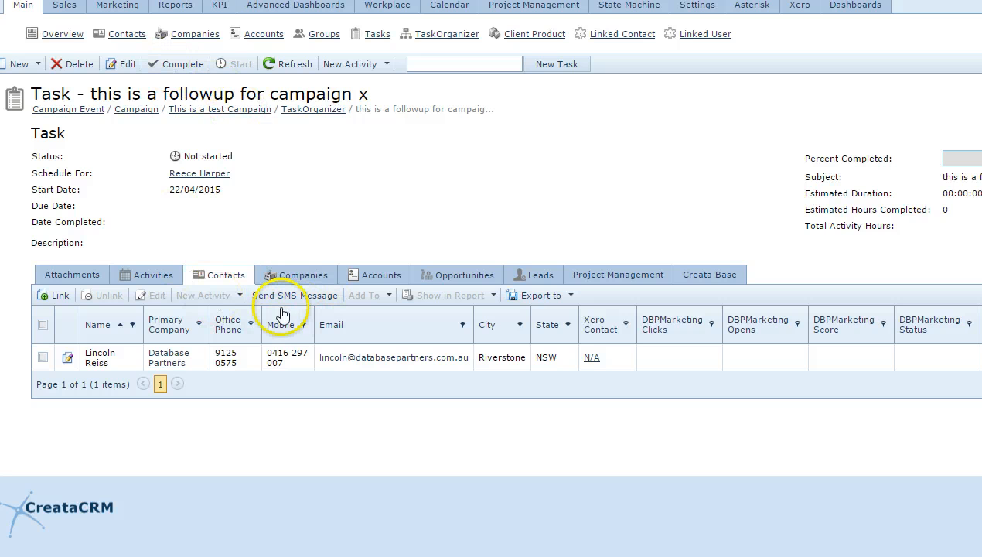
- Return to the TaskOrganizer and mark the "this is a followup for campaign x" task as complete
{"action": "left_click", "coordinate": [294, 109]}
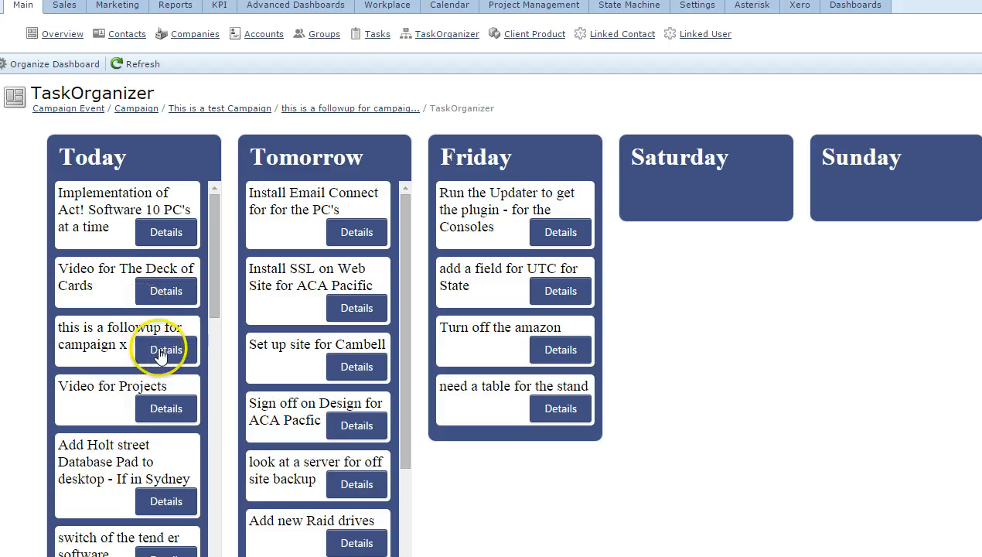
{"action": "left_click", "coordinate": [160, 353]}
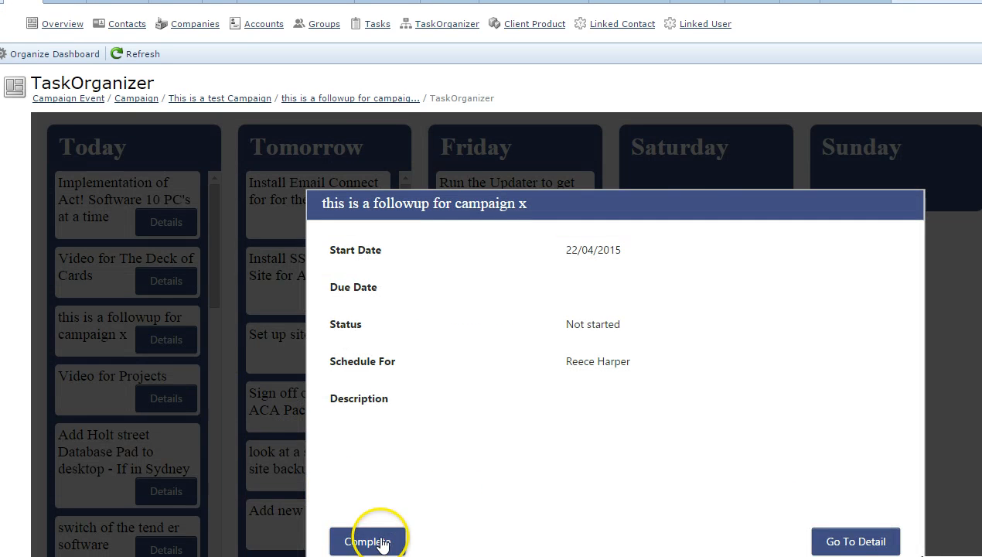
{"action": "left_click", "coordinate": [372, 541]}
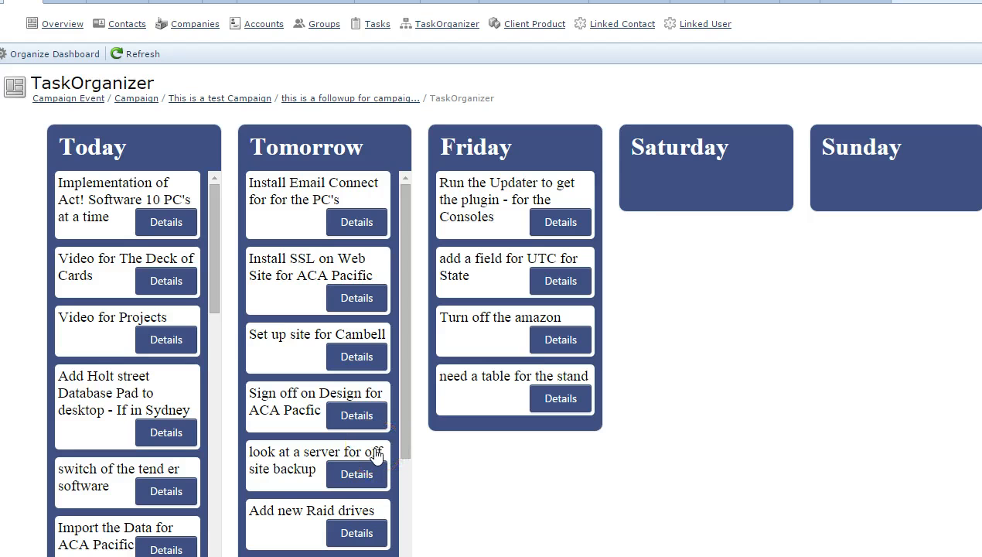